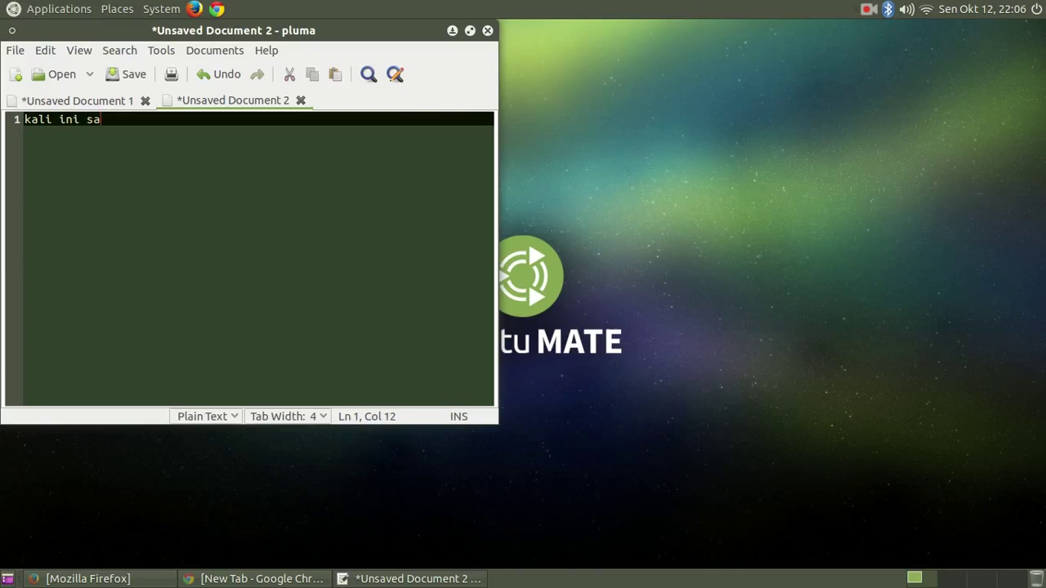
- Add 'saya akan menujukan cara daftar akun bbm' to the Pluma note and minimize the editor
type("akan menujukan cara daftar akun bbm")
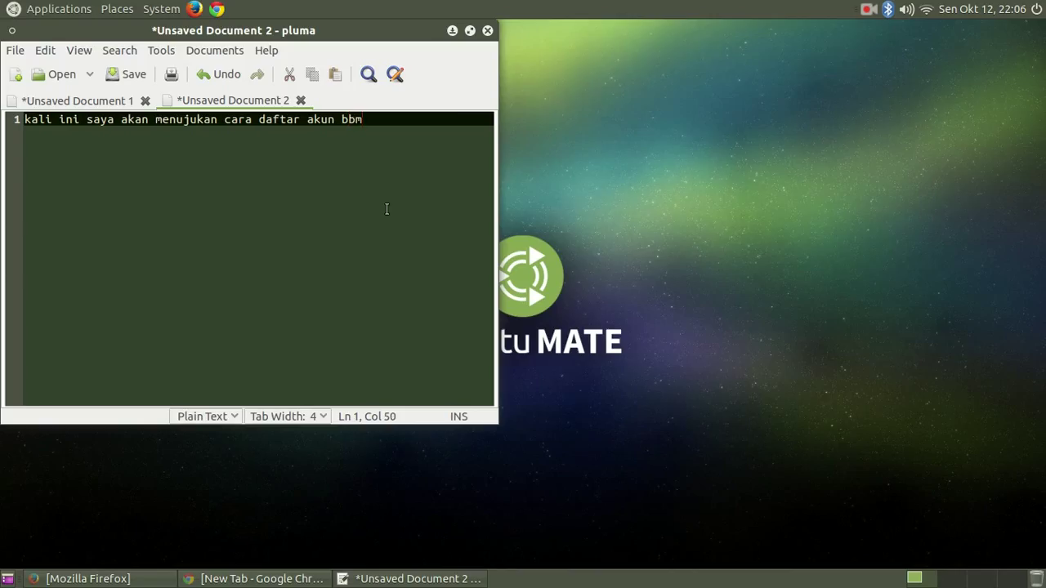
left_click(452, 31)
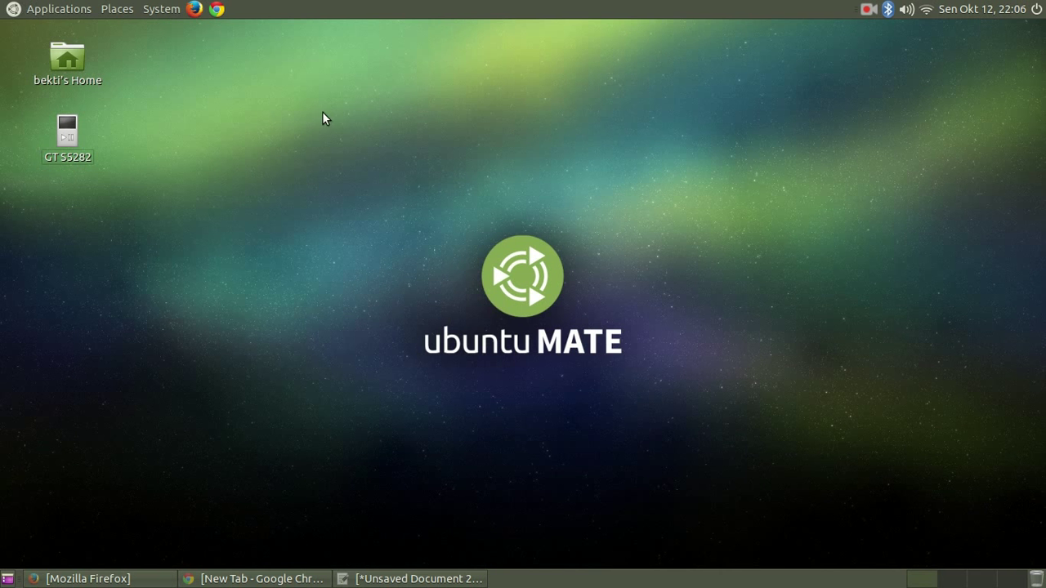
- Bring Chrome back and run a Google search for 'bbm'
left_click(253, 580)
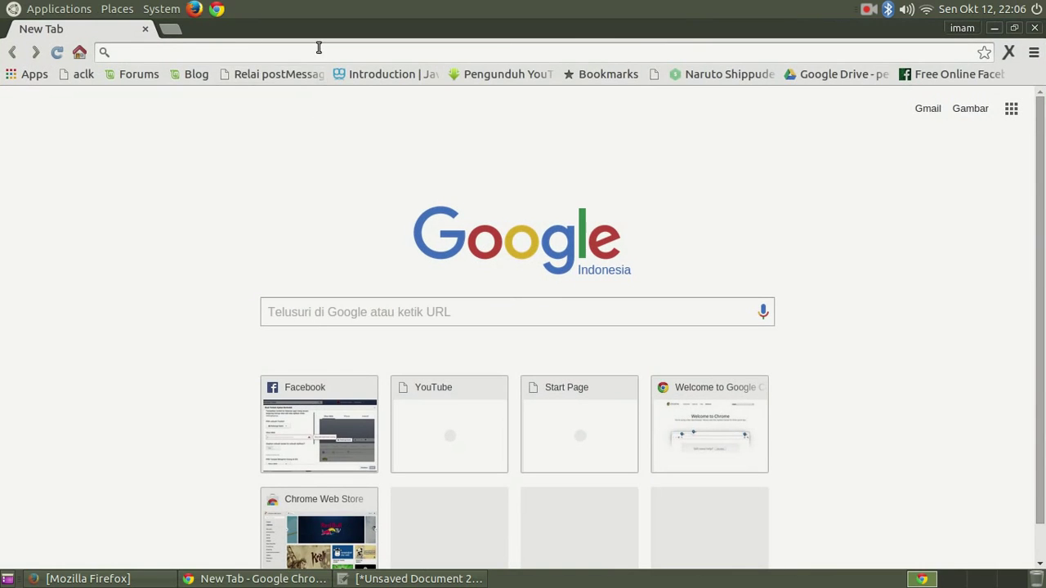
left_click(319, 49)
type("bb")
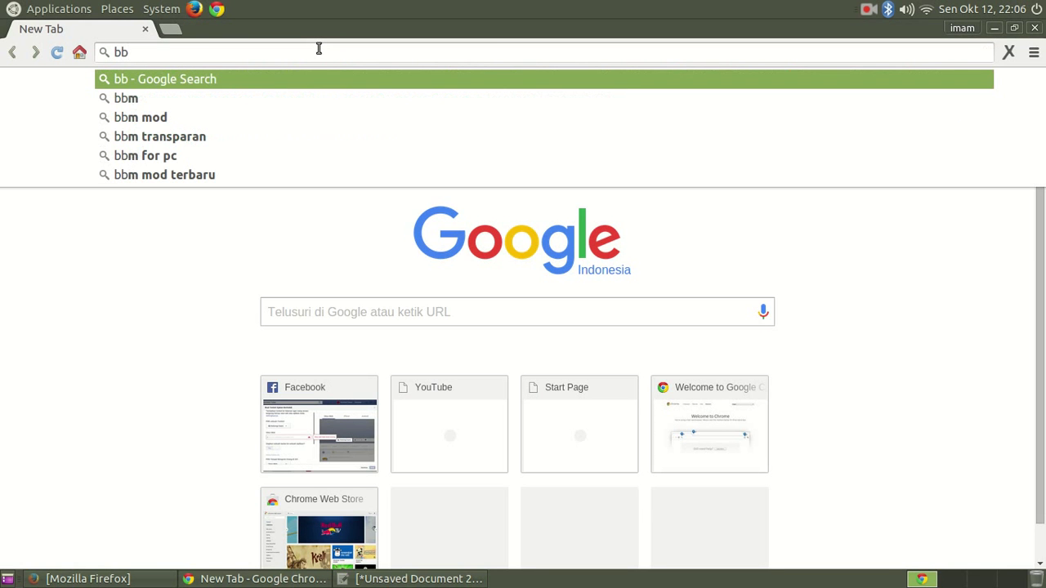
type("m")
key("Return")
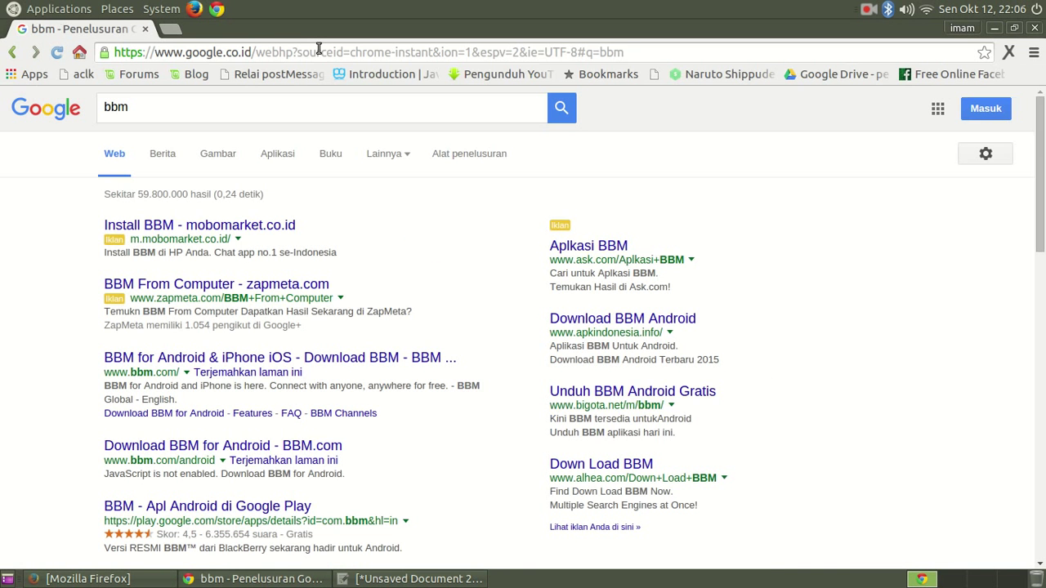
- Refine the search to 'bbm login' and open the Sign In to BlackBerry ID result
left_click(259, 98)
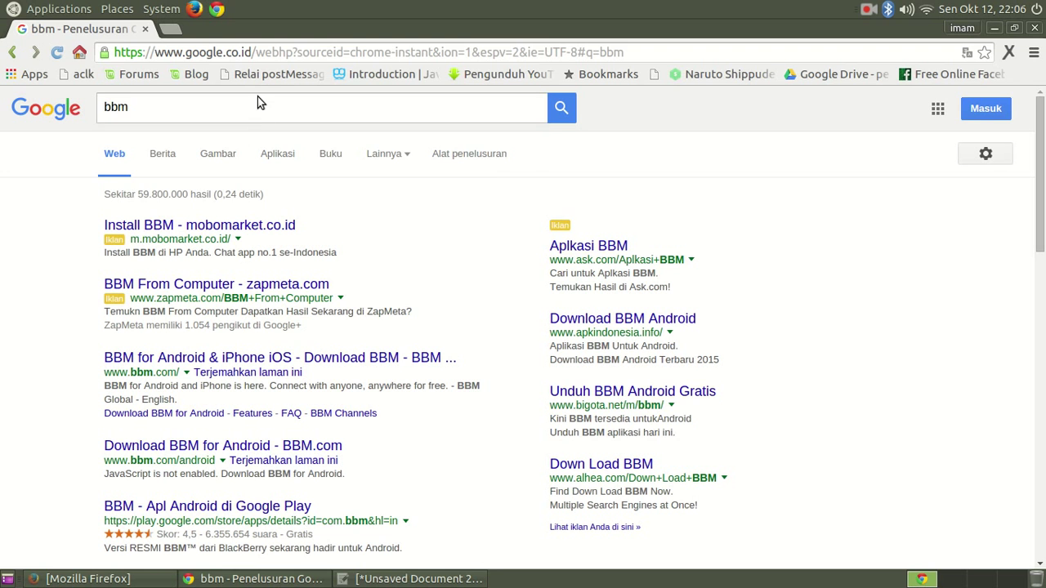
type("lo")
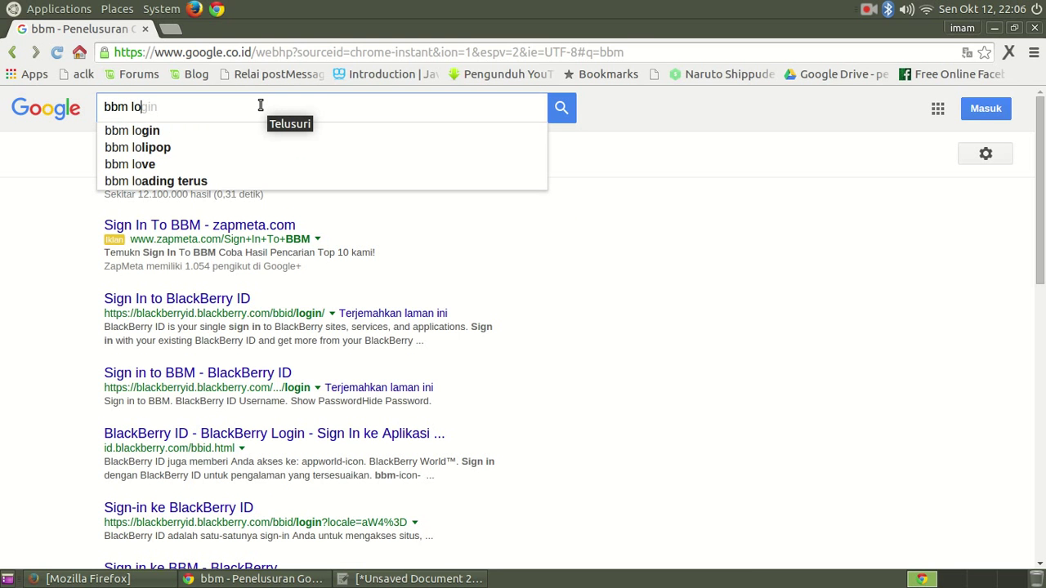
key("Down")
key("Return")
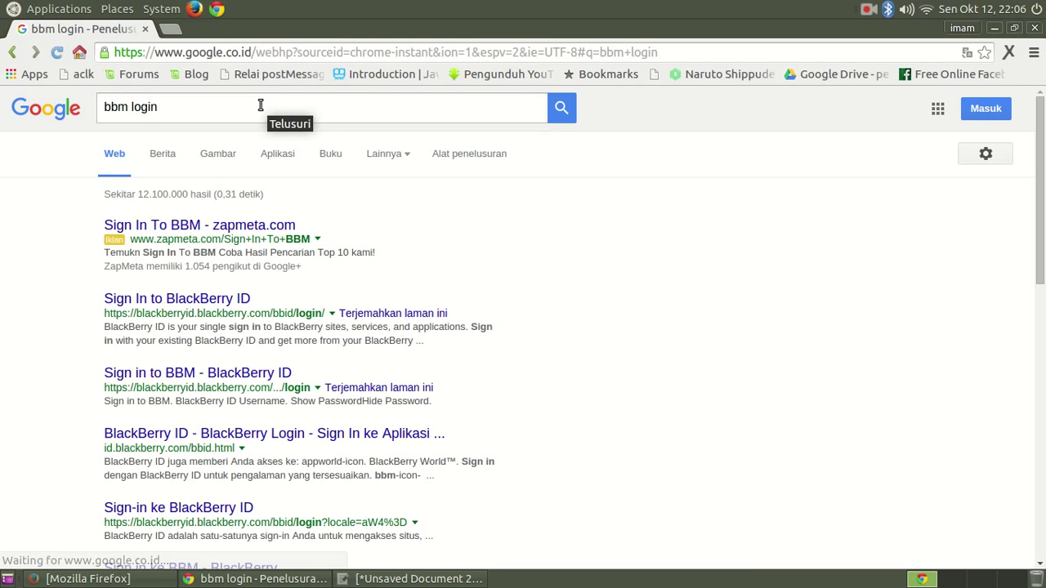
left_click(209, 300)
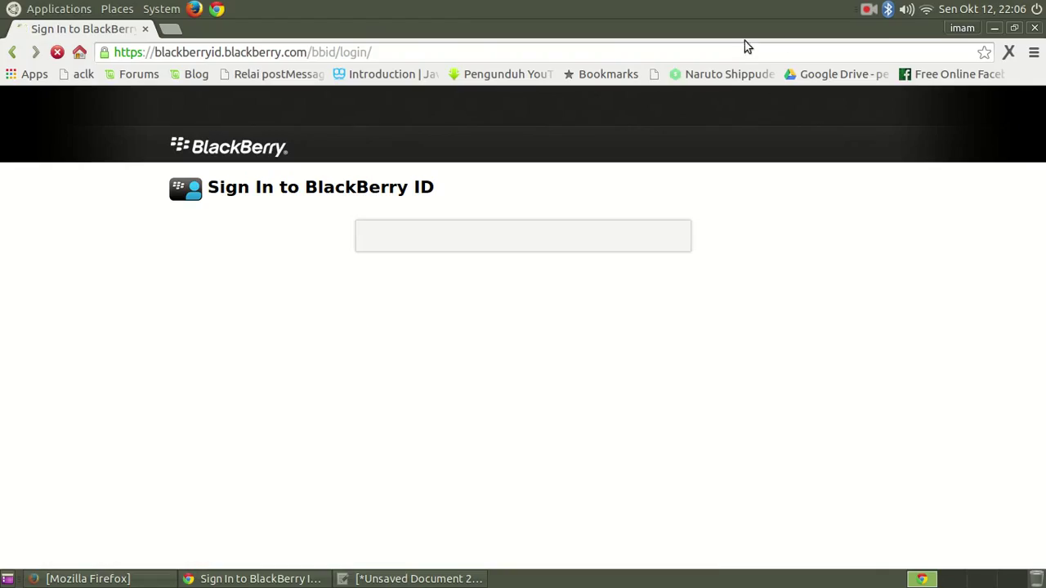
left_click(869, 11)
- Replace the note's trailing 'bbm' with 'blackberry messenger' and minimize Pluma again
left_click(873, 44)
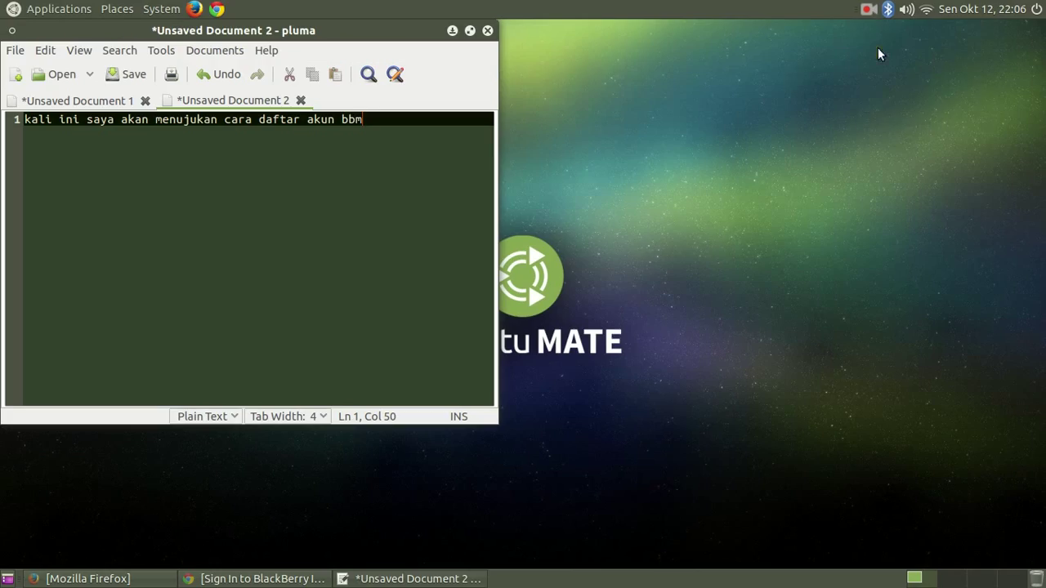
key("BackSpace")
key("BackSpace")
key("BackSpace")
right_click(406, 141)
key("Escape")
type("blacb")
type("er")
key("BackSpace")
key("BackSpace")
key("BackSpace")
type("kbery me")
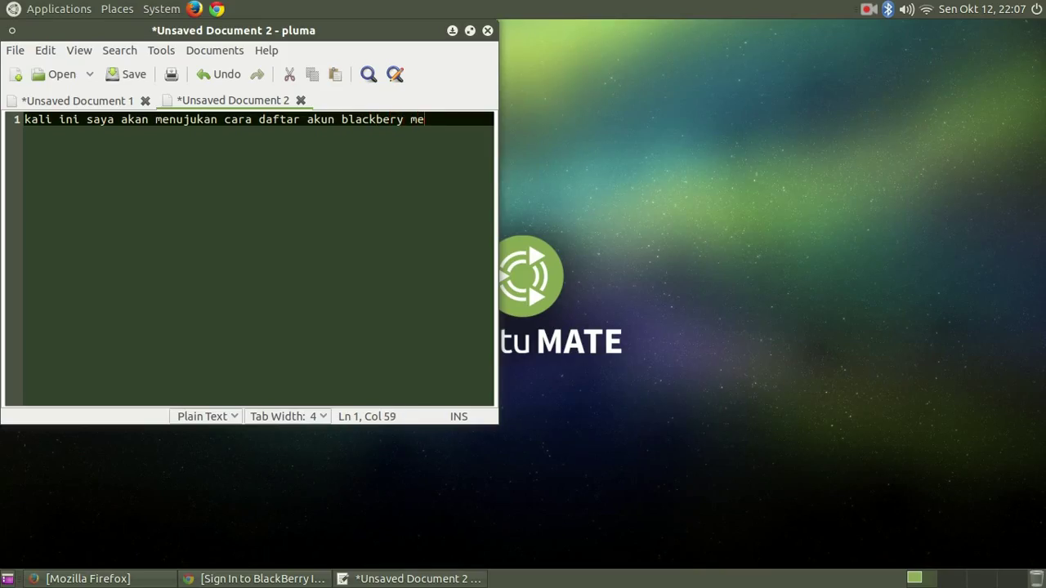
type("se")
key("BackSpace")
type("senger")
left_click(451, 31)
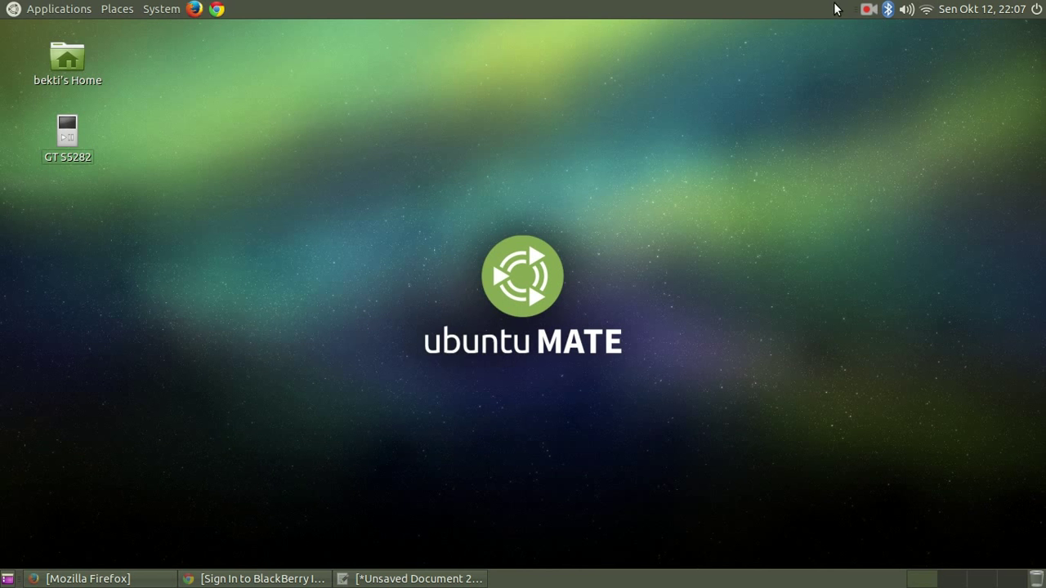
left_click(868, 9)
- Open the Create a BlackBerry ID form and enter the user's first and last name
left_click(880, 52)
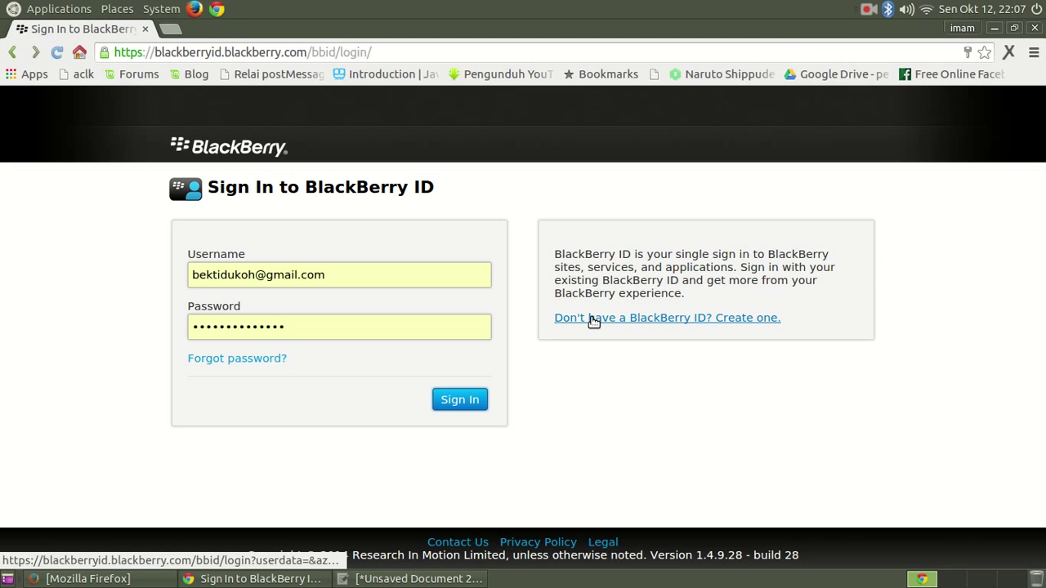
left_click(594, 320)
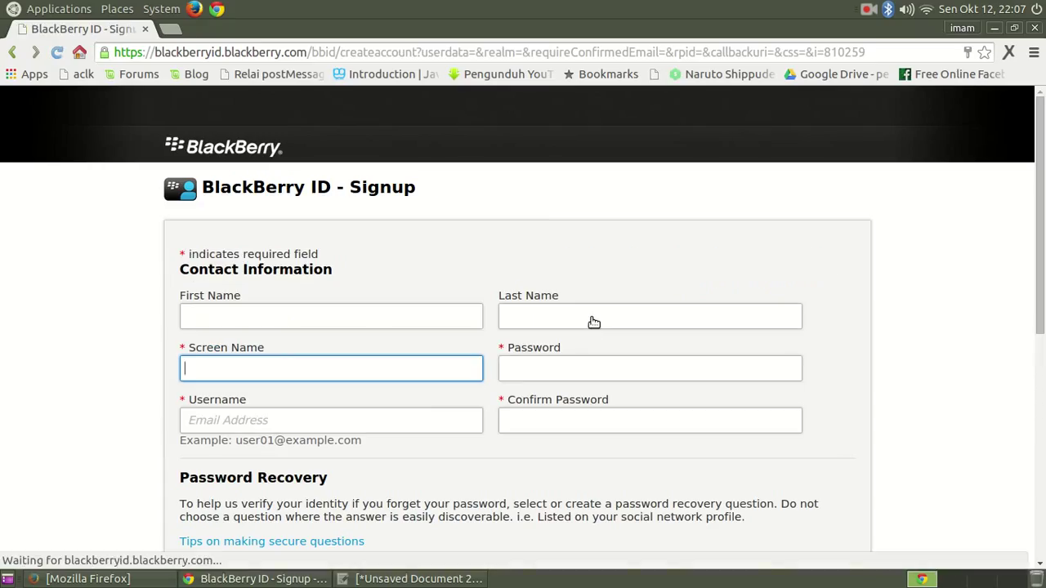
left_click(363, 324)
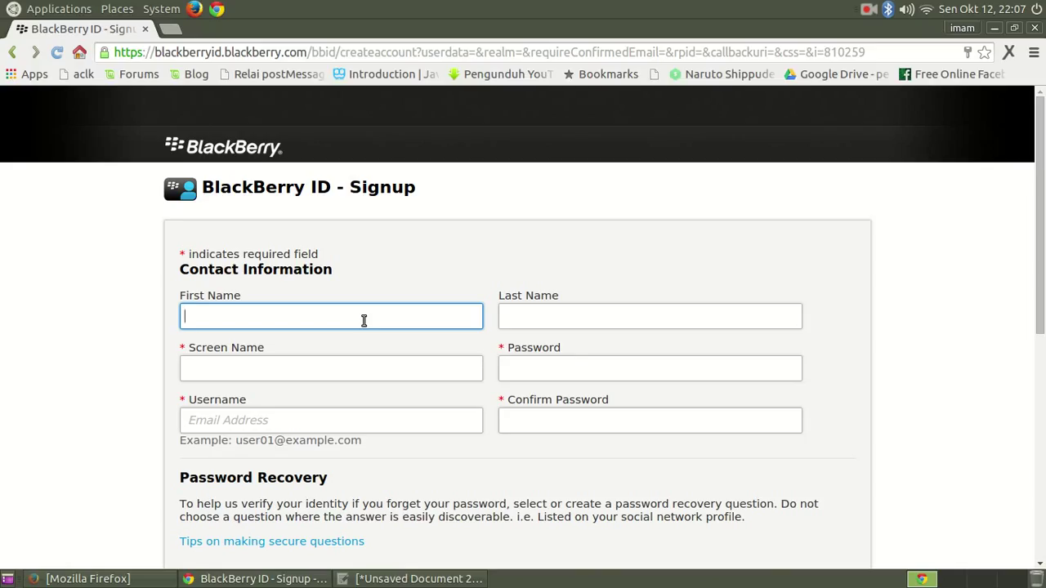
left_click(685, 317)
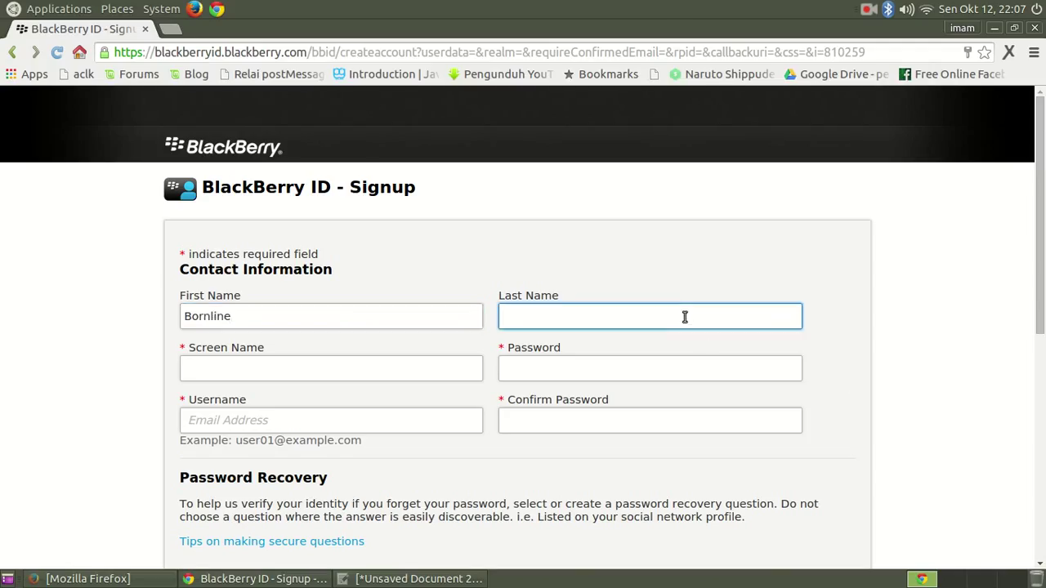
- Enter the chosen screen name, correcting its spelling
left_click(337, 369)
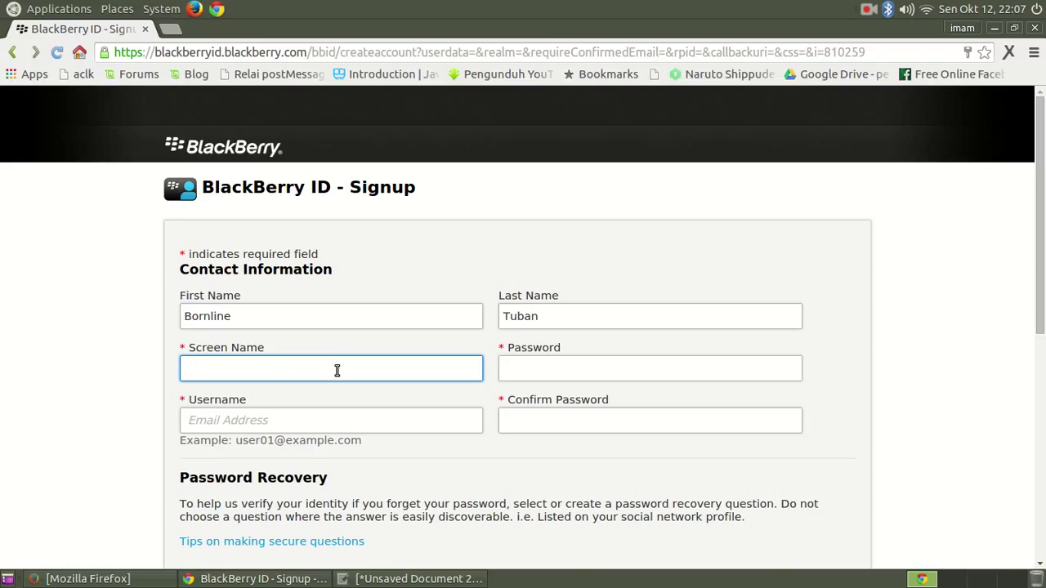
type("borline")
key("BackSpace")
key("BackSpace")
key("BackSpace")
type("nline")
left_click(665, 368)
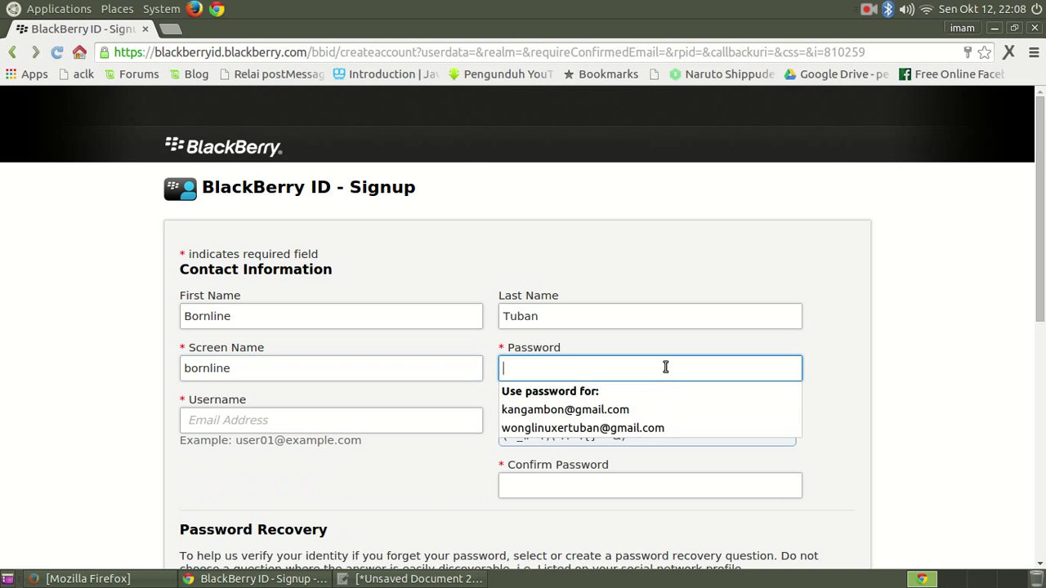
- Type the account password into the Password field and dismiss the saved-password suggestions
left_click(869, 12)
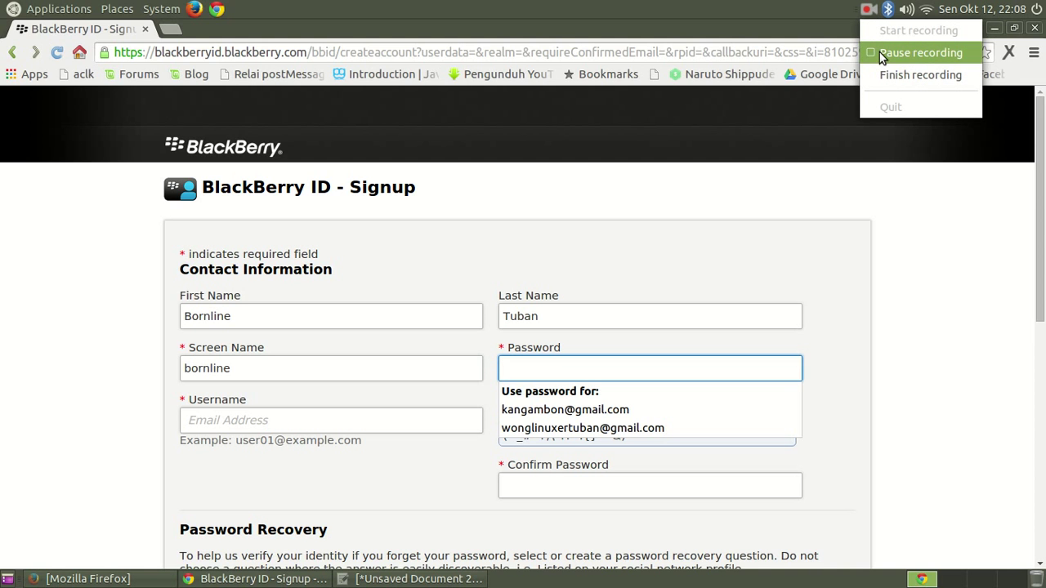
left_click(879, 53)
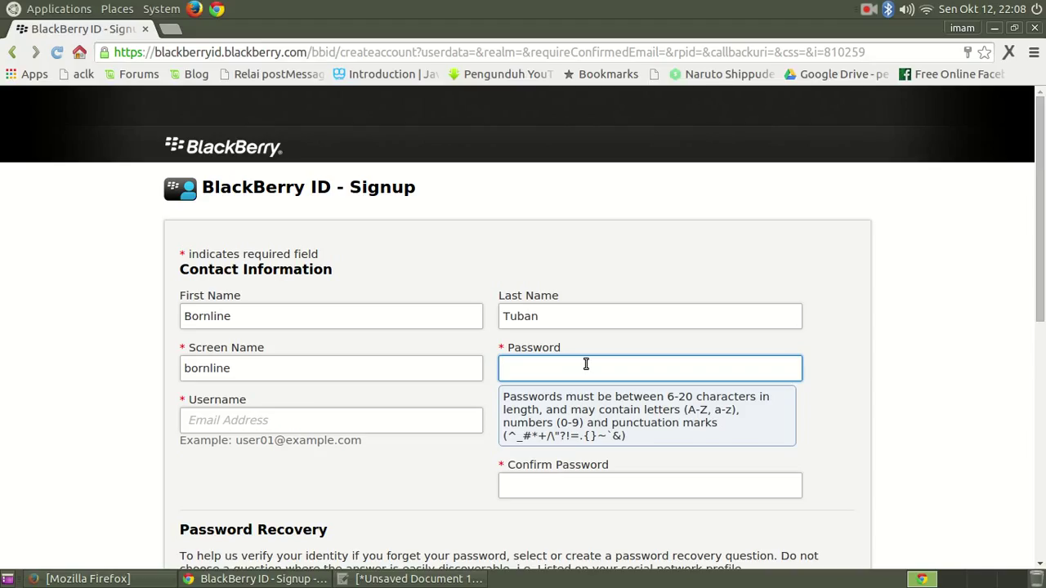
type("•")
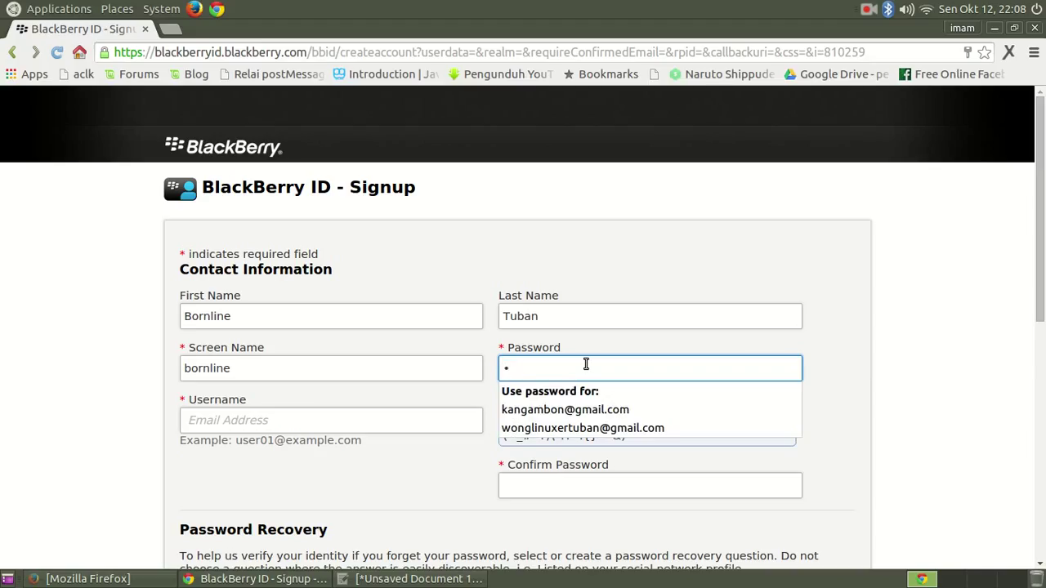
type("•••••••••••")
left_click(969, 369)
- Enter the matching password in Confirm Password, clearing a mistyped first attempt
left_click(621, 425)
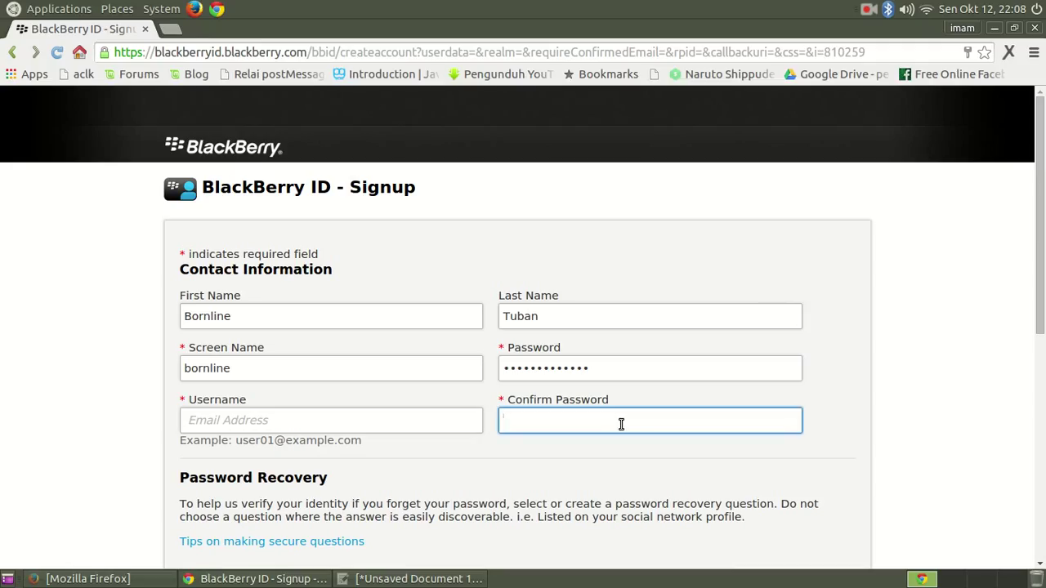
type("•••••••••••")
key("ctrl+a")
key("BackSpace")
type("•••••••••••••")
left_click(290, 424)
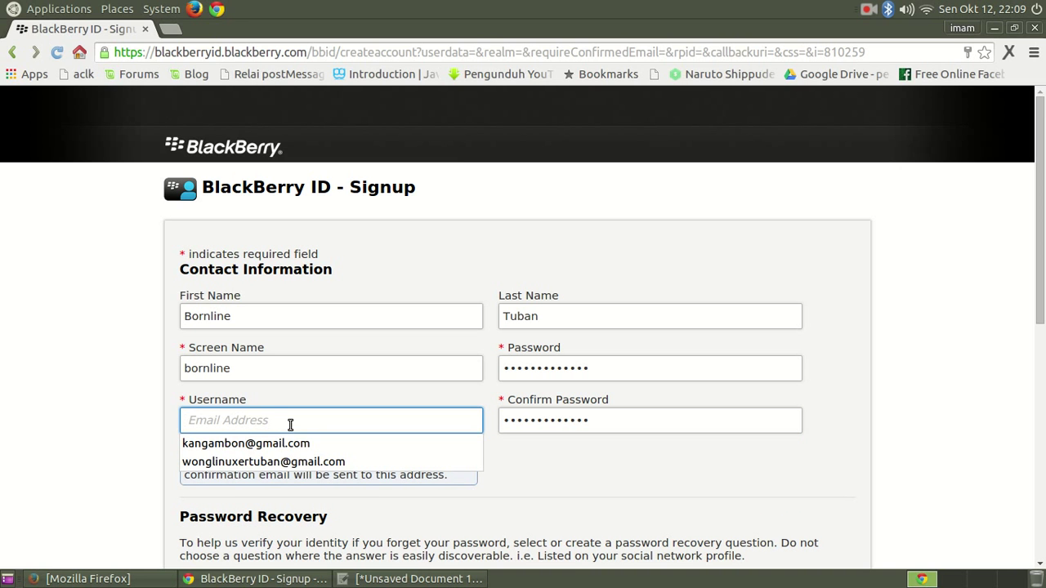
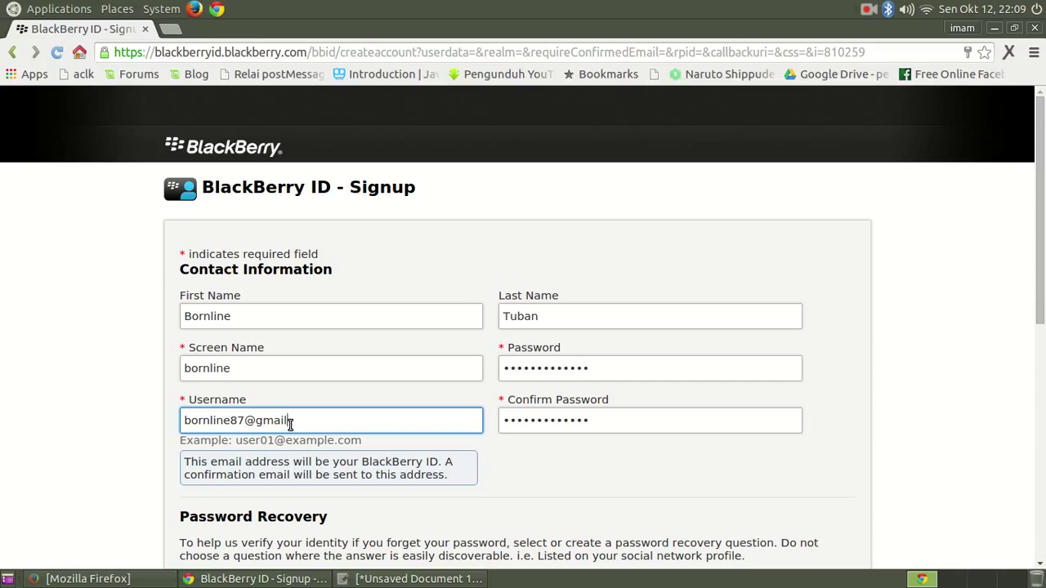
- Enter the Gmail username, the recovery question 'dimana tempat tinggall kamu ?' and its answer
left_click_drag(1040, 229, 1040, 339)
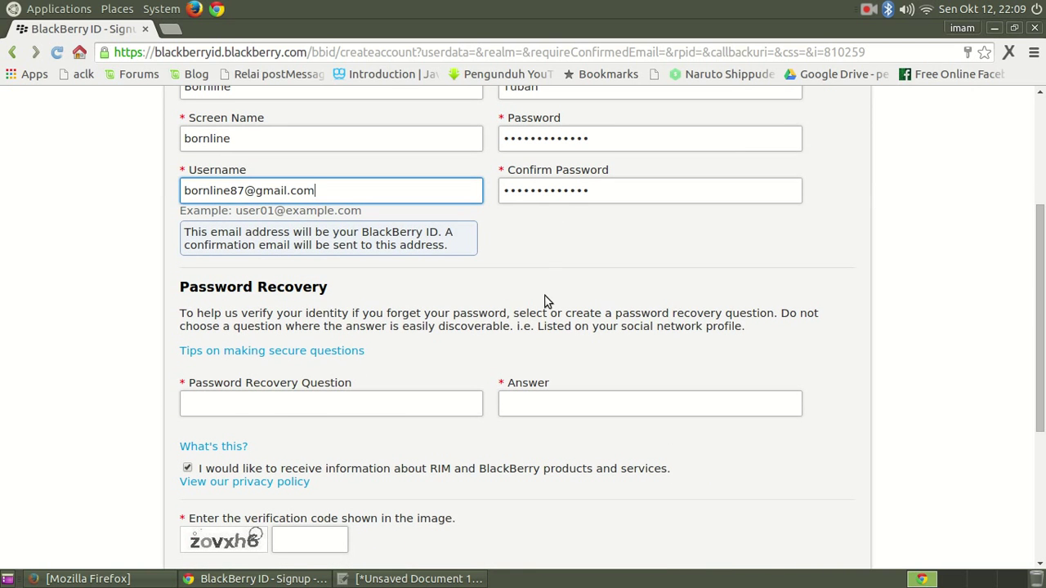
left_click(286, 402)
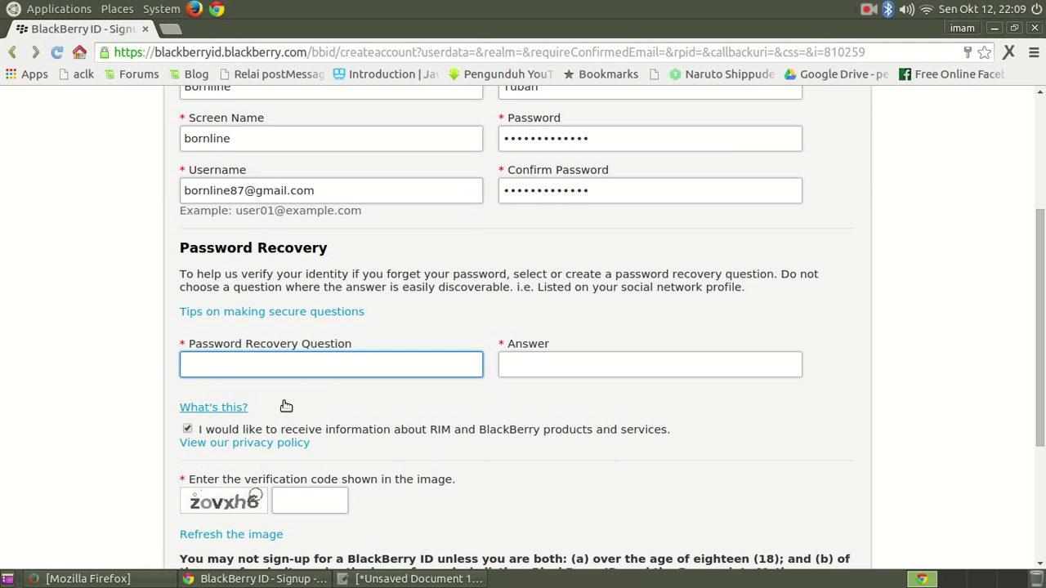
type("dimana")
type(" te")
type("mapa")
key("BackSpace")
key("BackSpace")
key("BackSpace")
type("pat ")
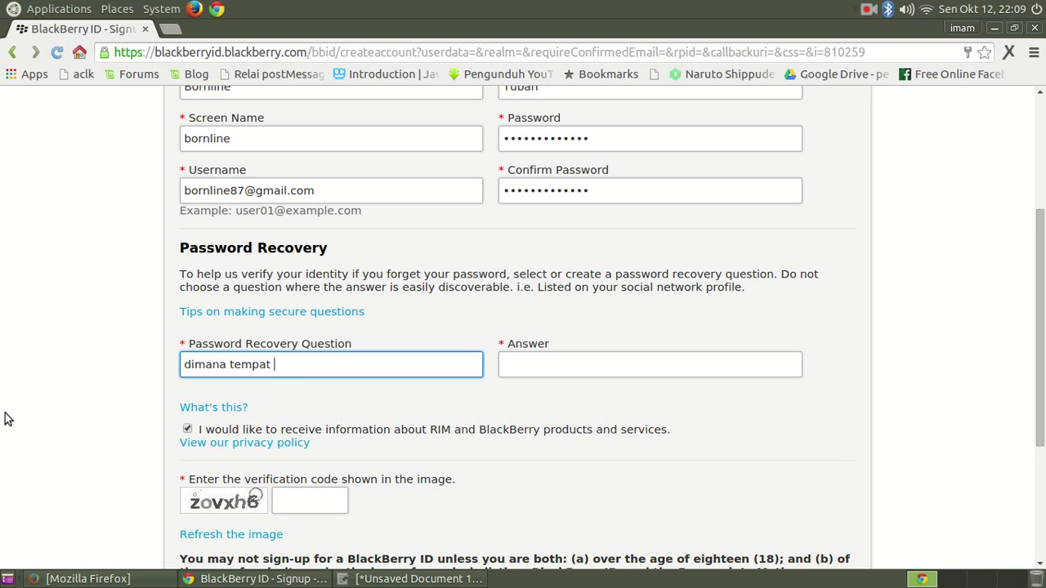
type(" tinggal l kamu ?")
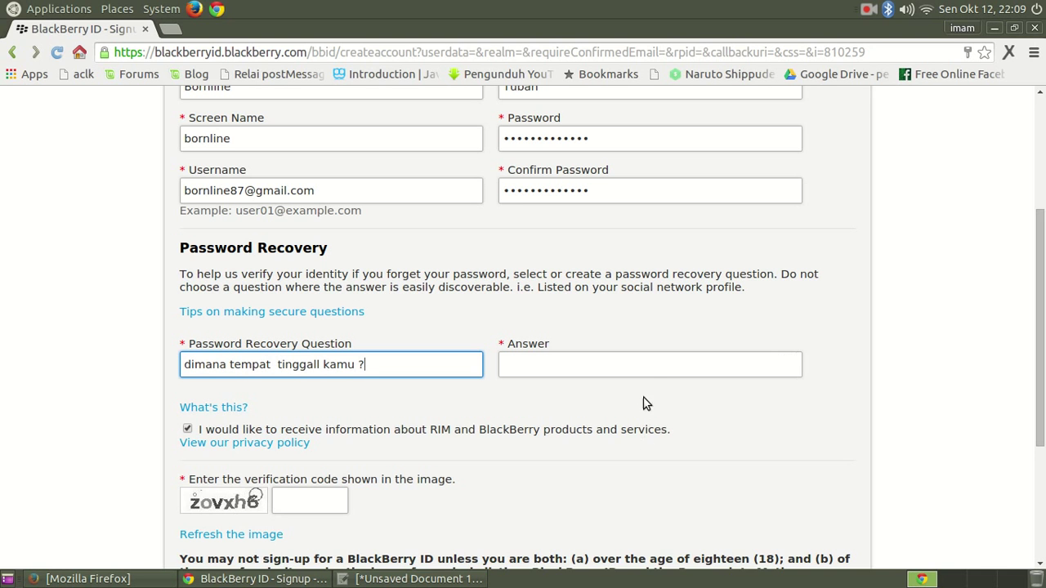
left_click(655, 370)
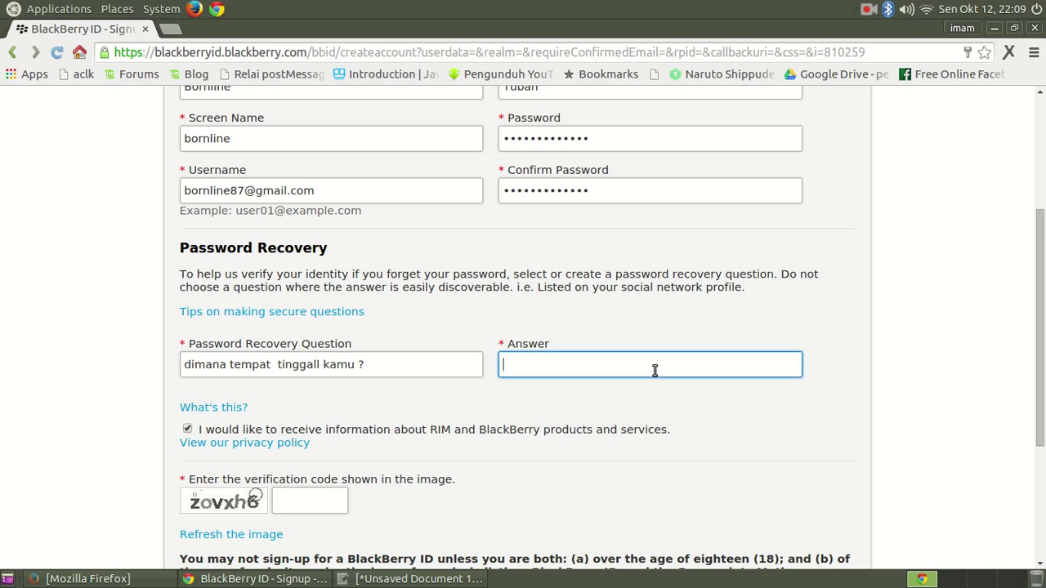
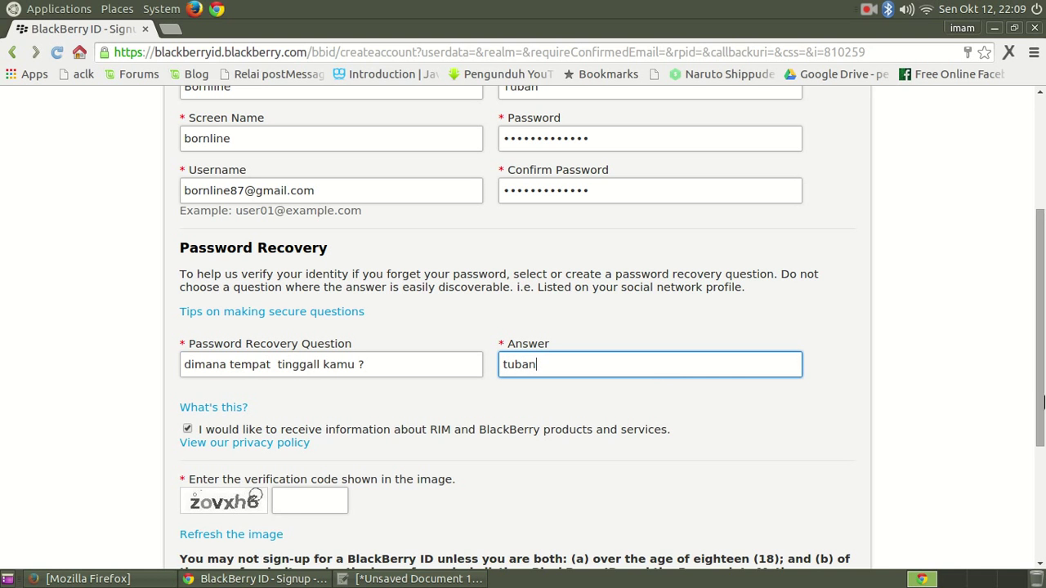
- Enter the image verification code and submit the signup form
left_click(313, 503)
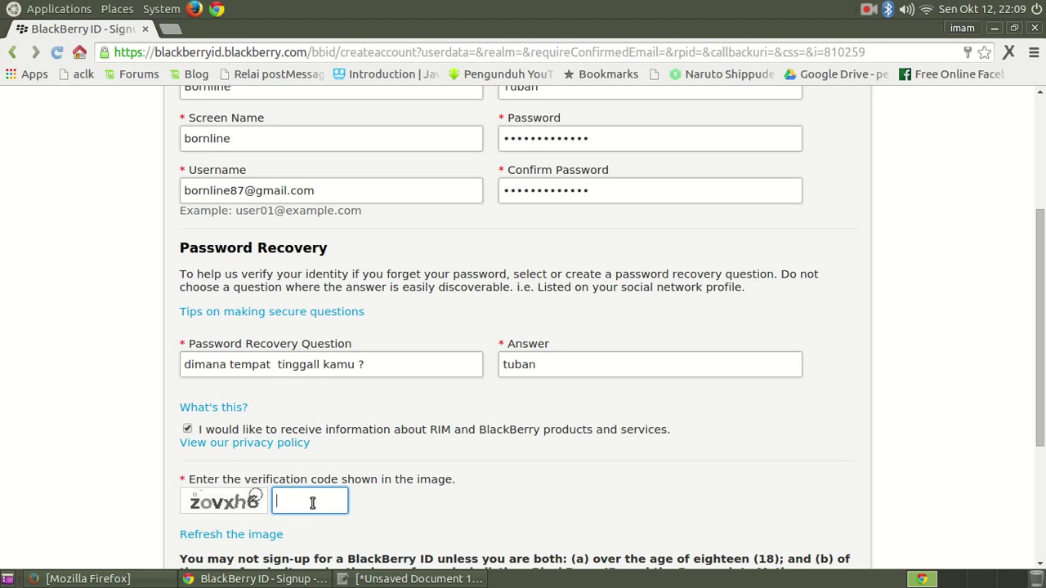
type("z0vxh6")
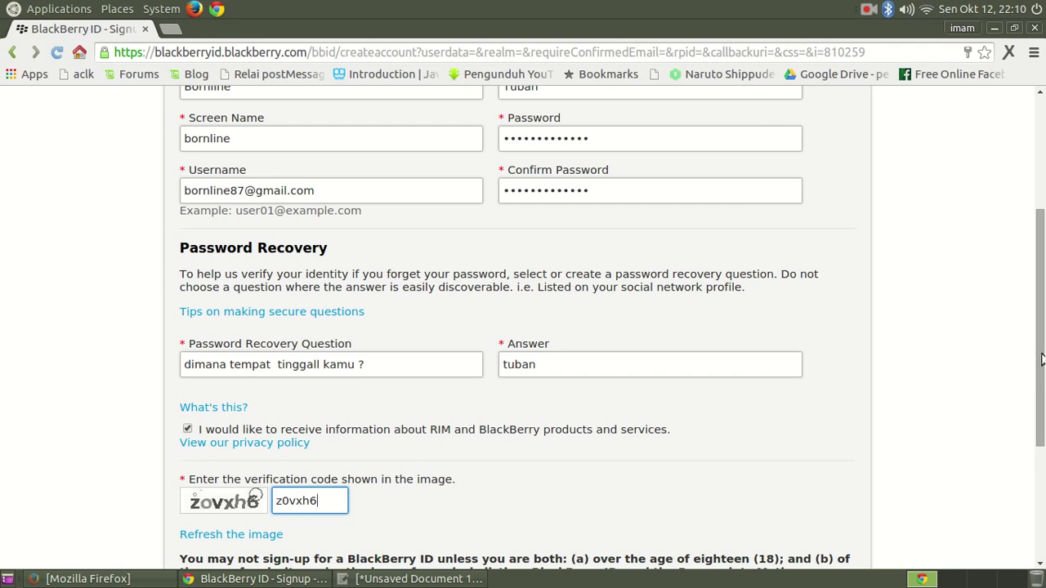
scroll(1044, 362, "down", 4)
left_click(829, 542)
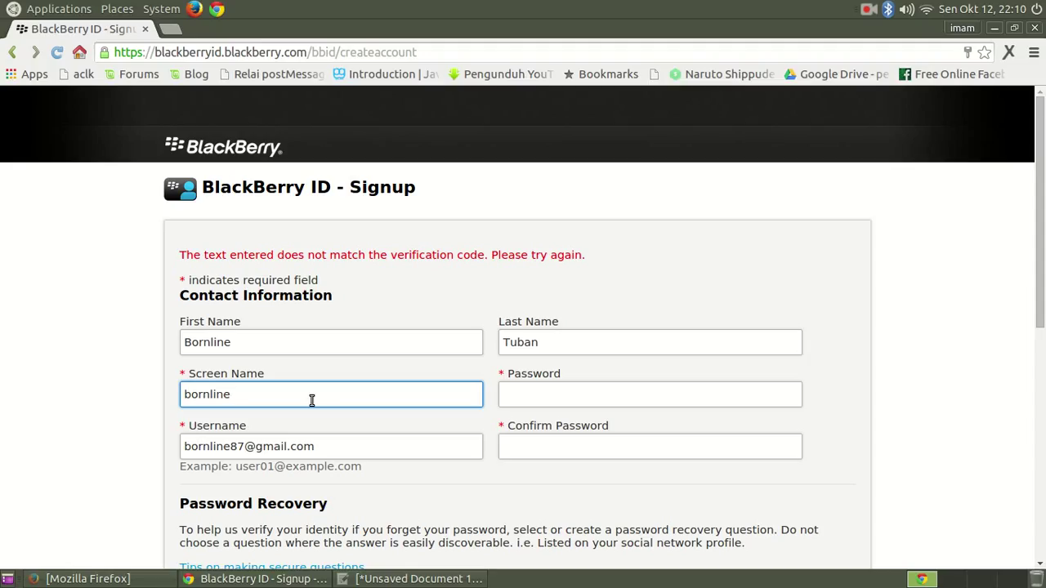
- Append 87 to the screen name and re-enter the password in both password fields
type("87")
left_click(636, 395)
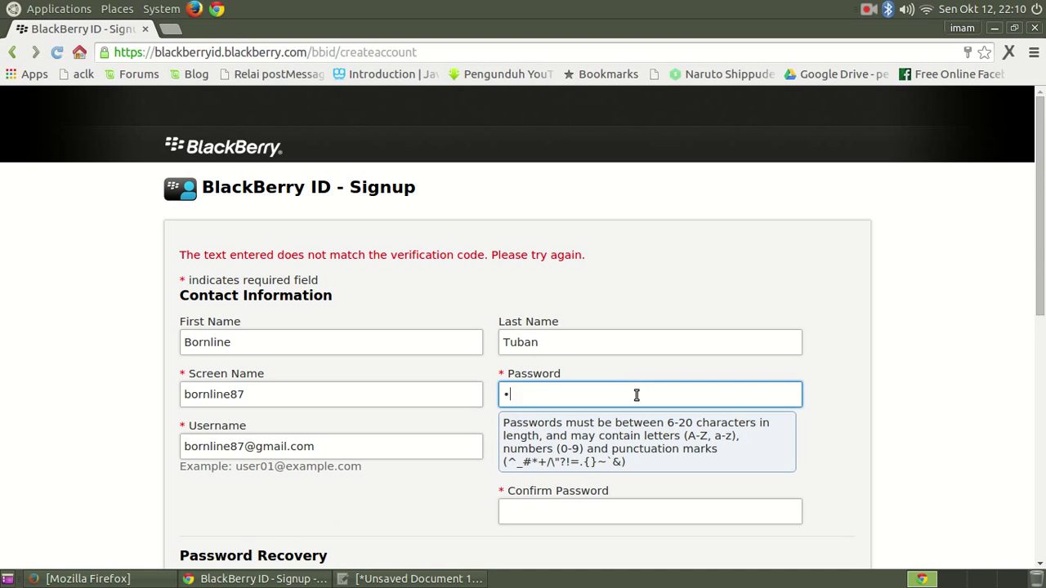
type("••••••••••")
type("••")
left_click(926, 375)
left_click(667, 429)
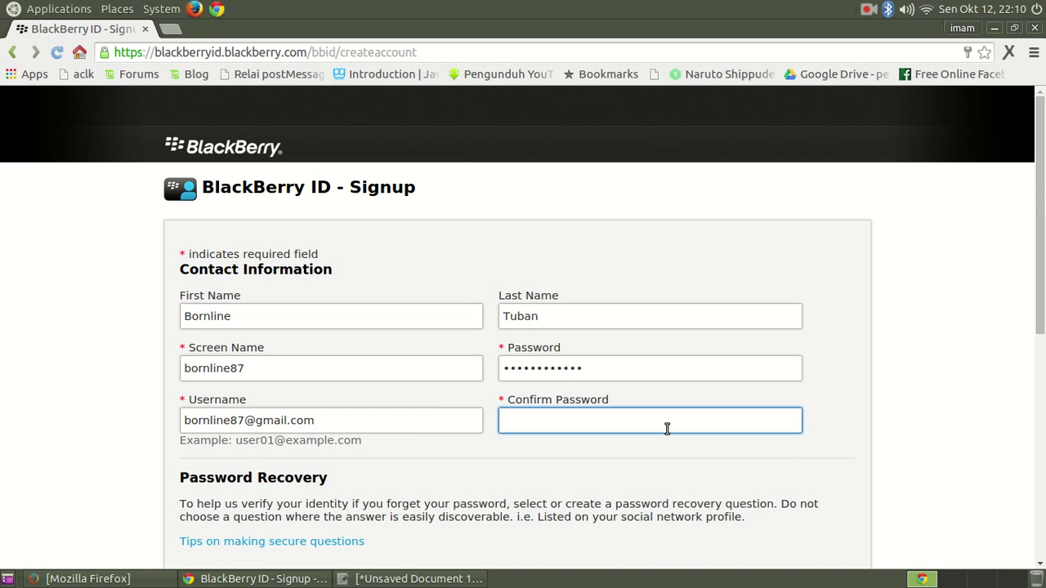
type("•••••••••••••")
- Re-enter the recovery question's answer
left_click_drag(1040, 323, 1006, 480)
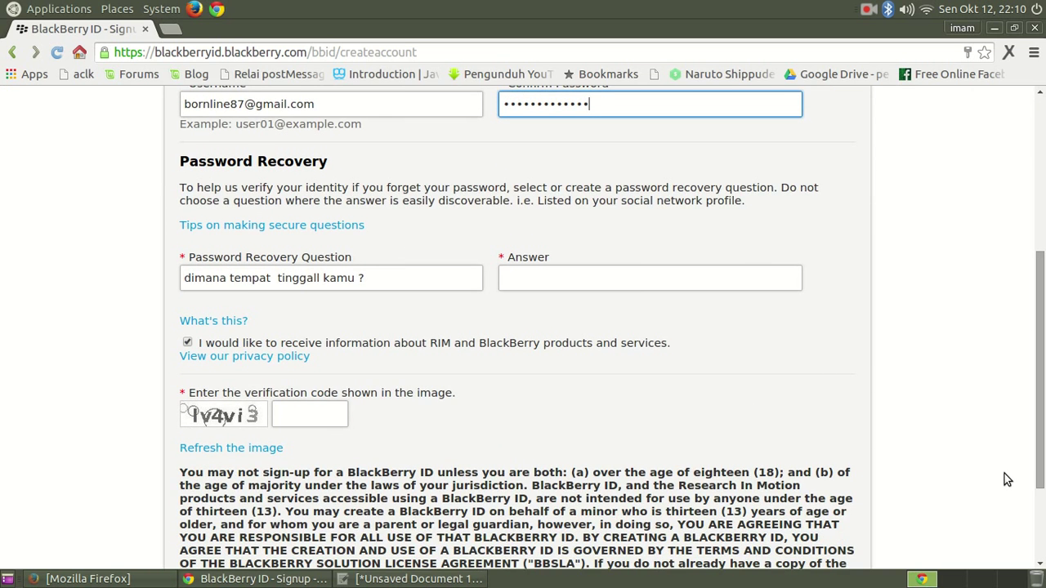
left_click(648, 285)
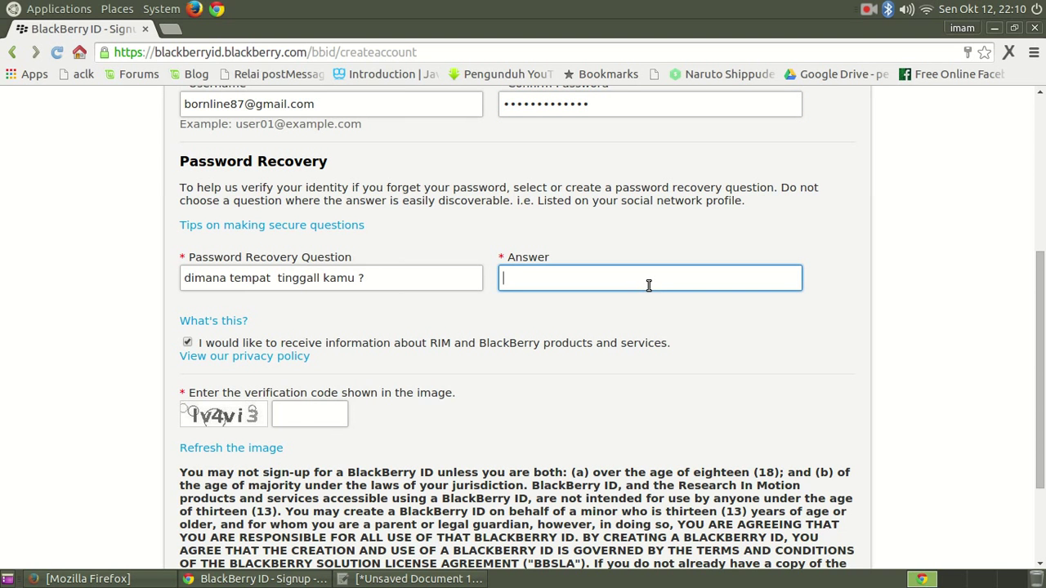
- Type the new verification code from the image and resubmit the signup form
left_click(318, 412)
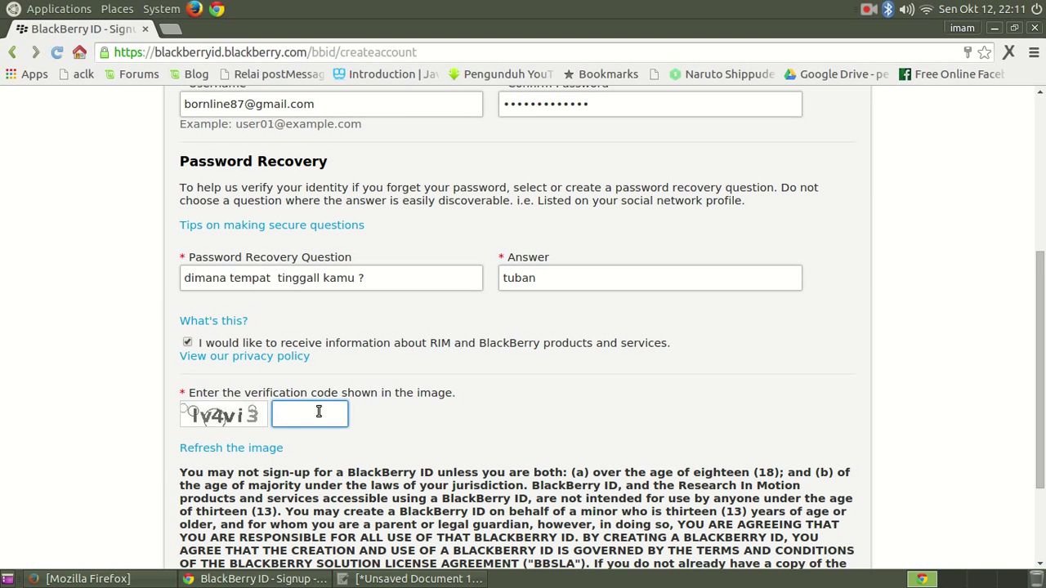
type("lv")
key("BackSpace")
type("v4vi3")
scroll(1043, 452, "down", 3)
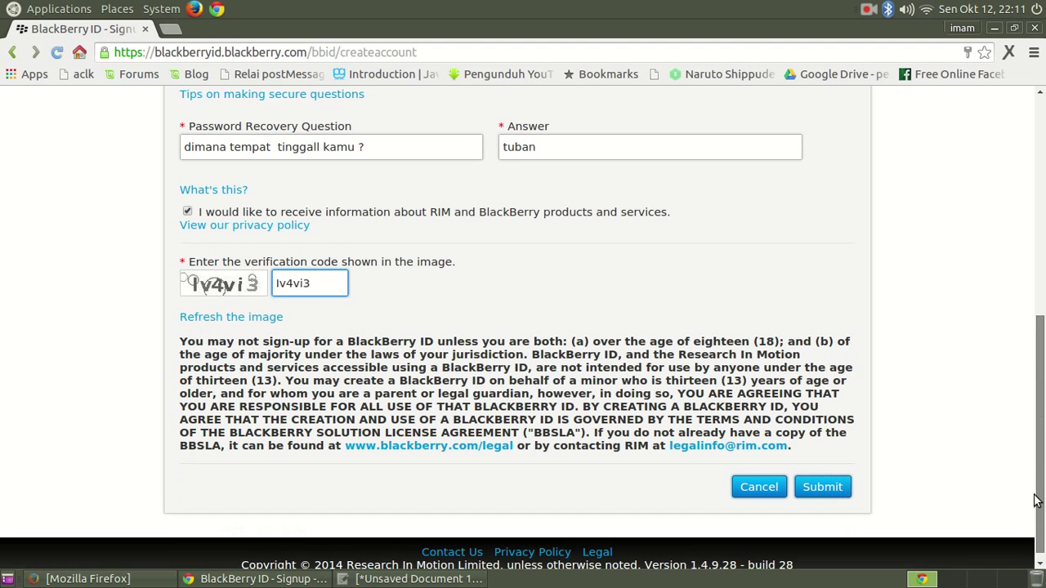
left_click(819, 477)
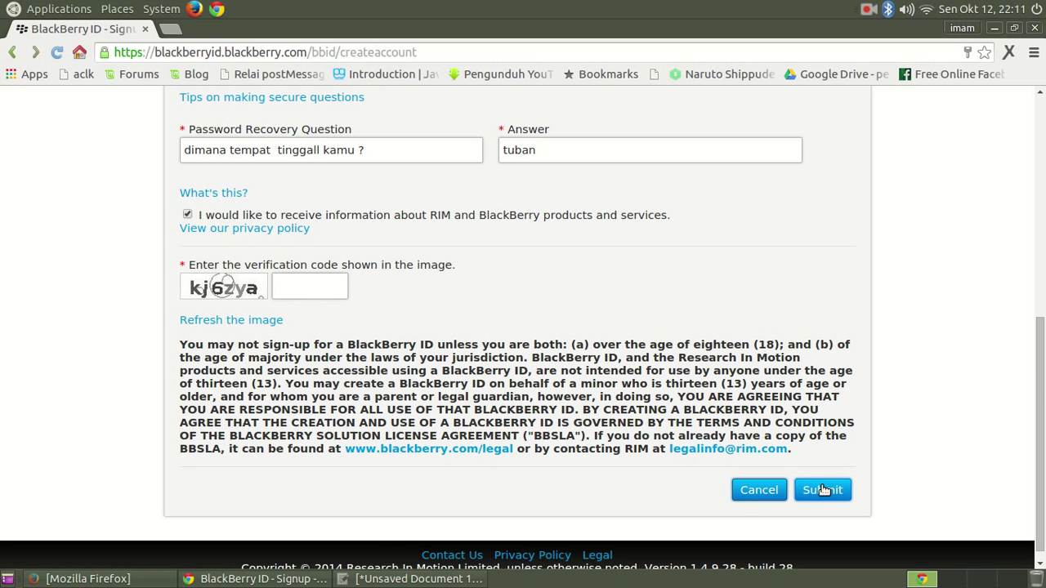
- Re-enter the user's first and last name on the fresh signup form
left_click_drag(1040, 390, 1038, 191)
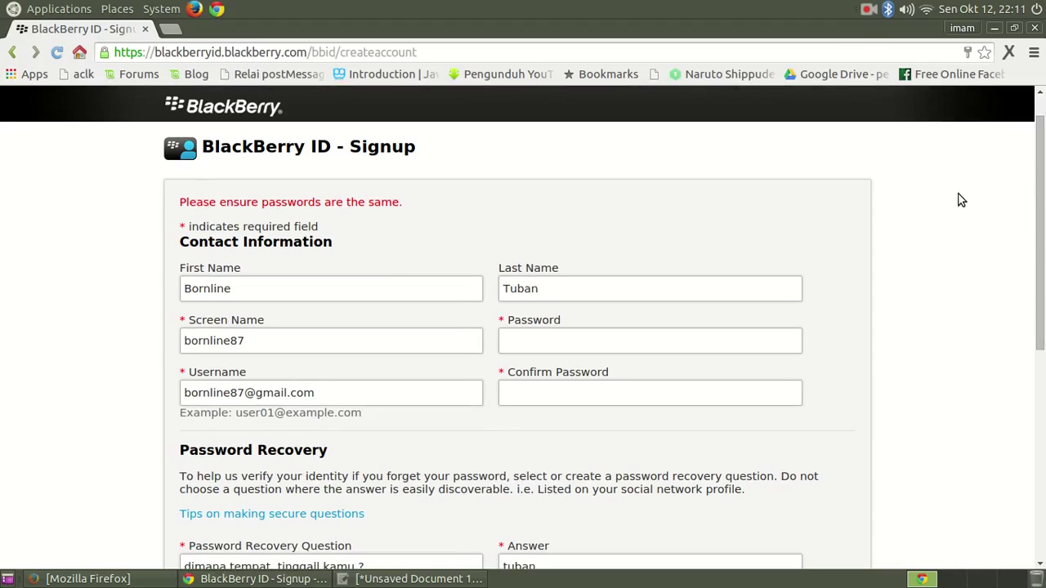
left_click(869, 9)
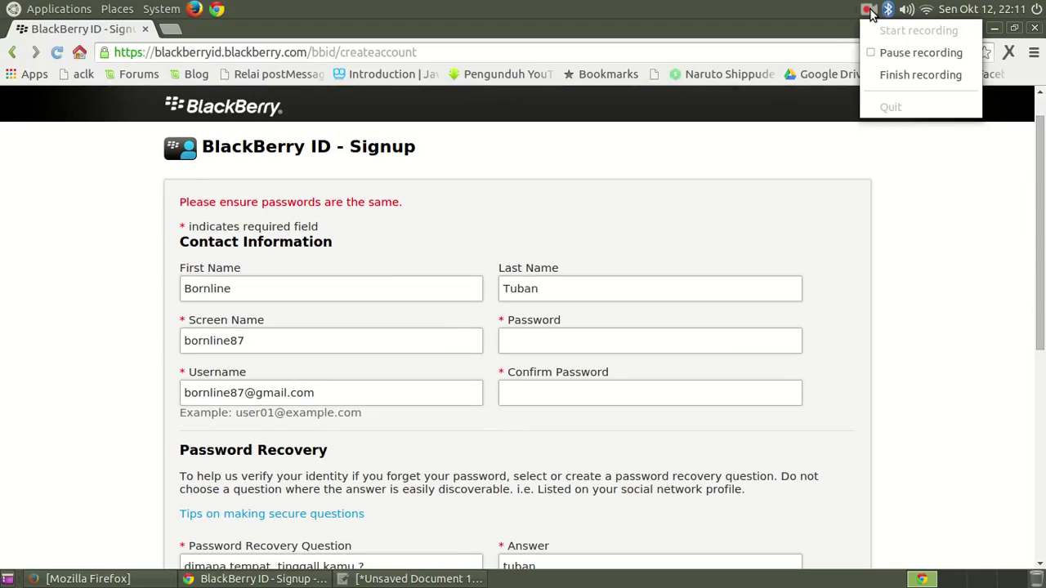
left_click(873, 52)
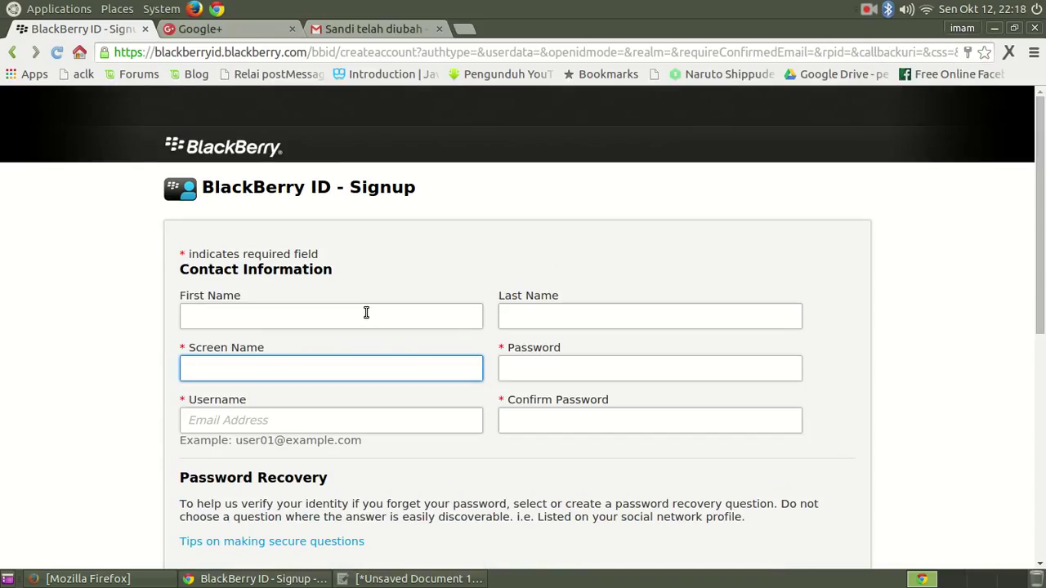
left_click(366, 313)
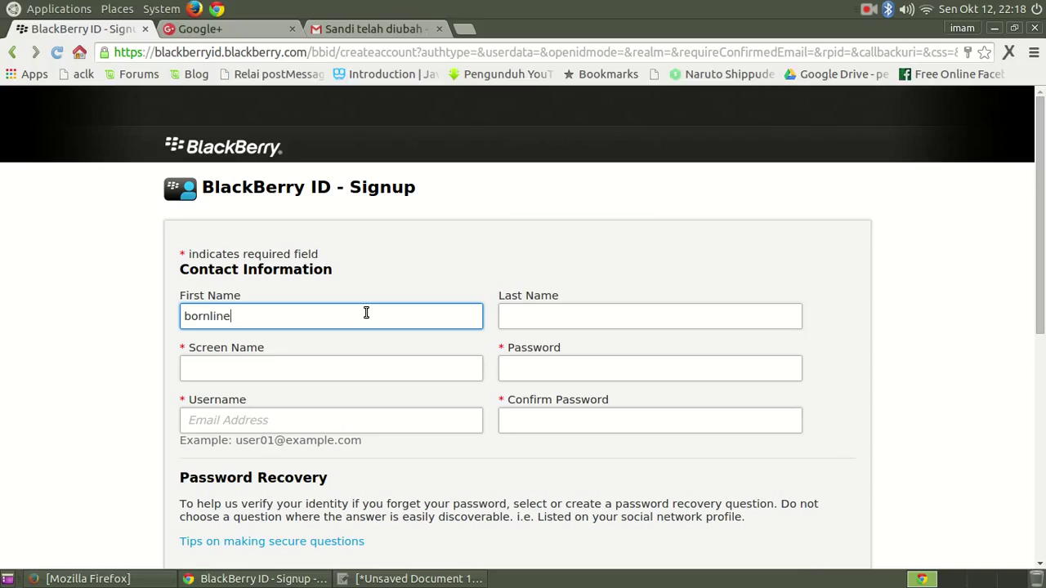
left_click(591, 314)
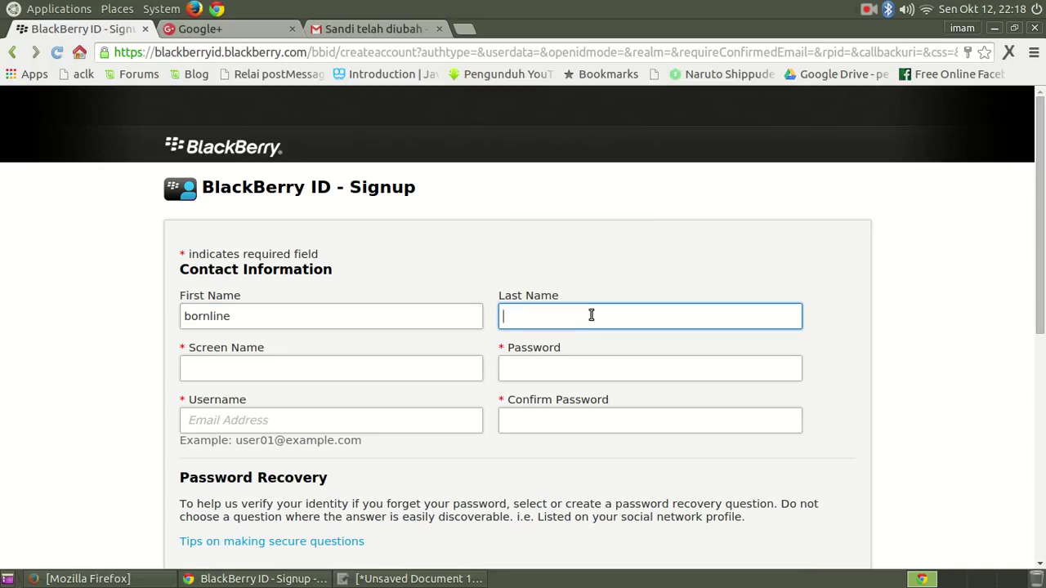
- Enter a new, shorter screen name and the Gmail address as the username
left_click(232, 366)
type("bor")
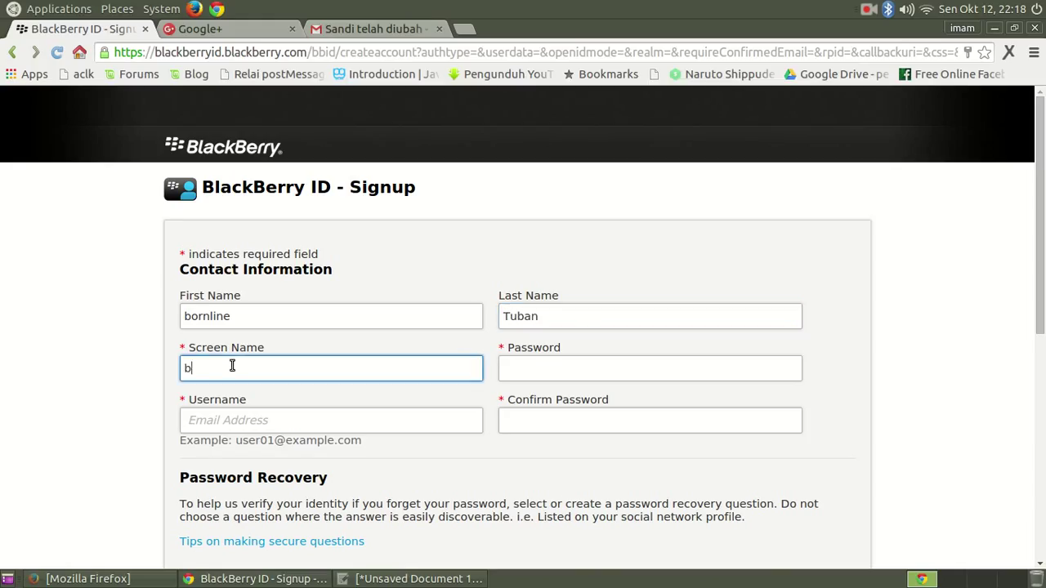
type("nline")
key("BackSpace")
key("BackSpace")
key("BackSpace")
key("BackSpace")
key("BackSpace")
key("BackSpace")
key("BackSpace")
key("BackSpace")
type("bekri")
key("BackSpace")
key("BackSpace")
type("ti")
left_click(302, 422)
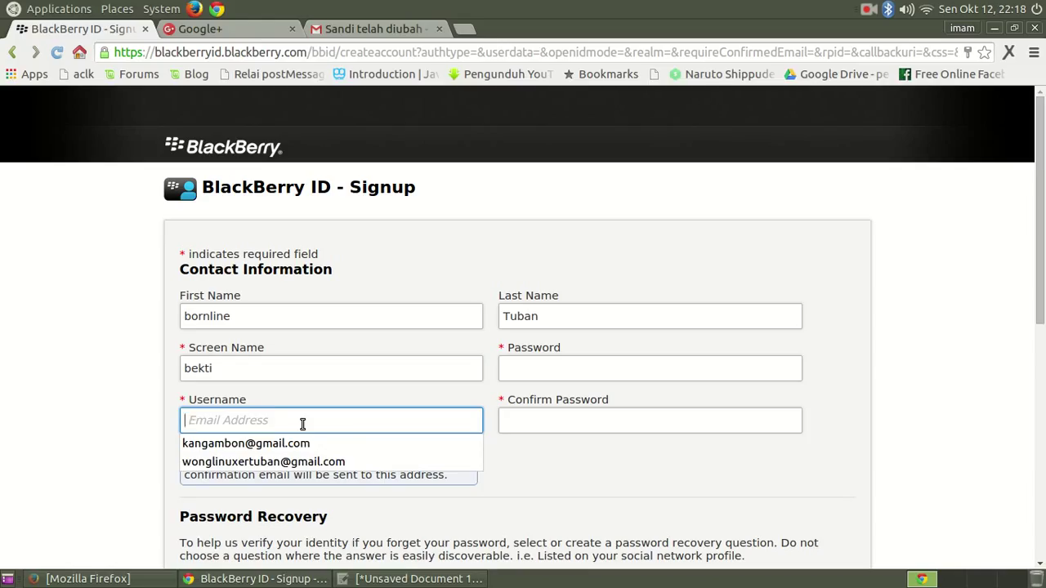
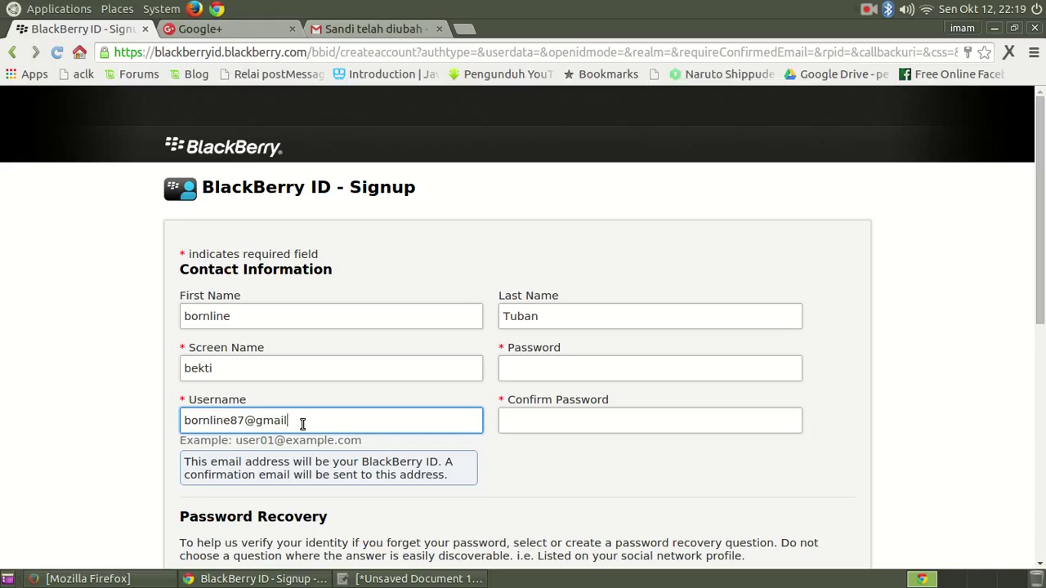
- Enter the account password and retype it in the confirmation field
left_click(615, 375)
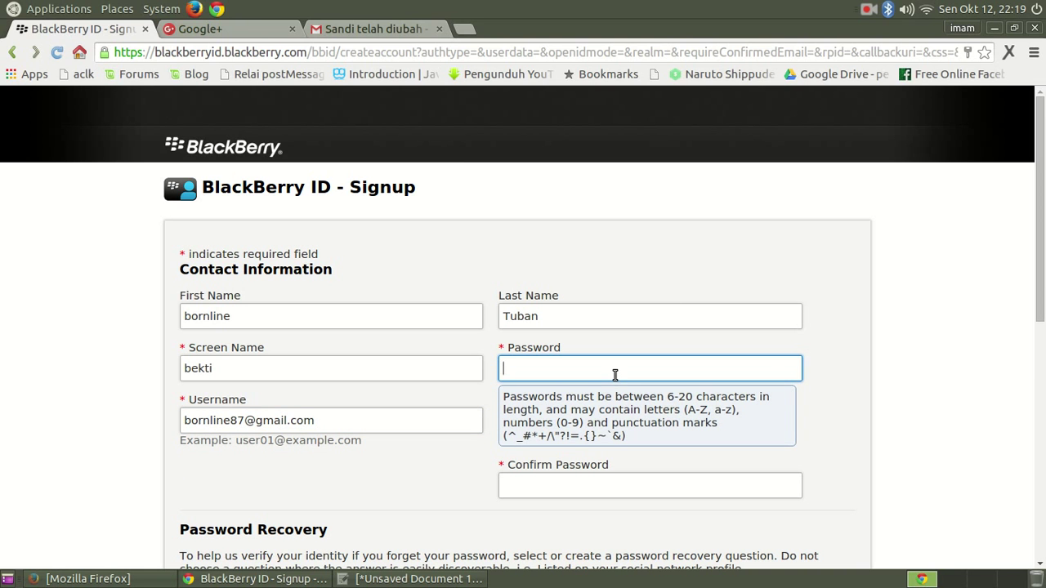
left_click(695, 488)
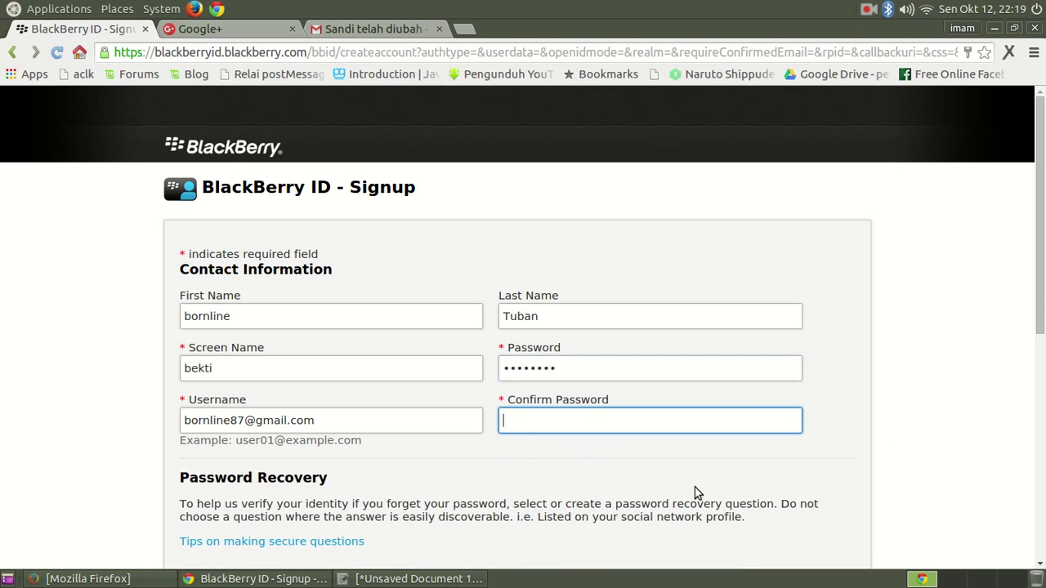
- Set the recovery question 'dimana tempat tinggal ibumu ?' with its answer, and begin typing the captcha code
left_click_drag(1040, 270, 1008, 387)
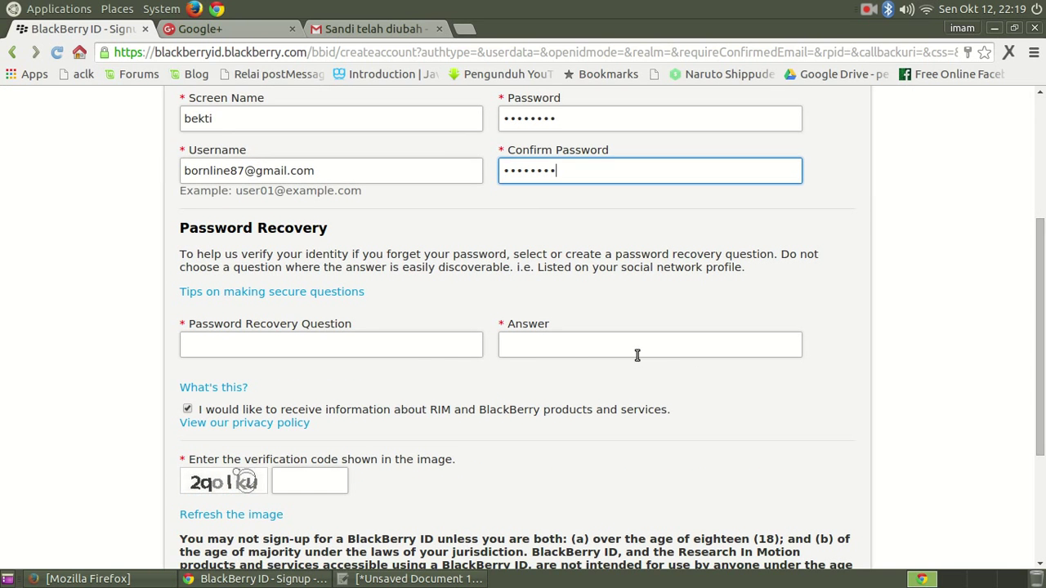
left_click(443, 350)
type("d")
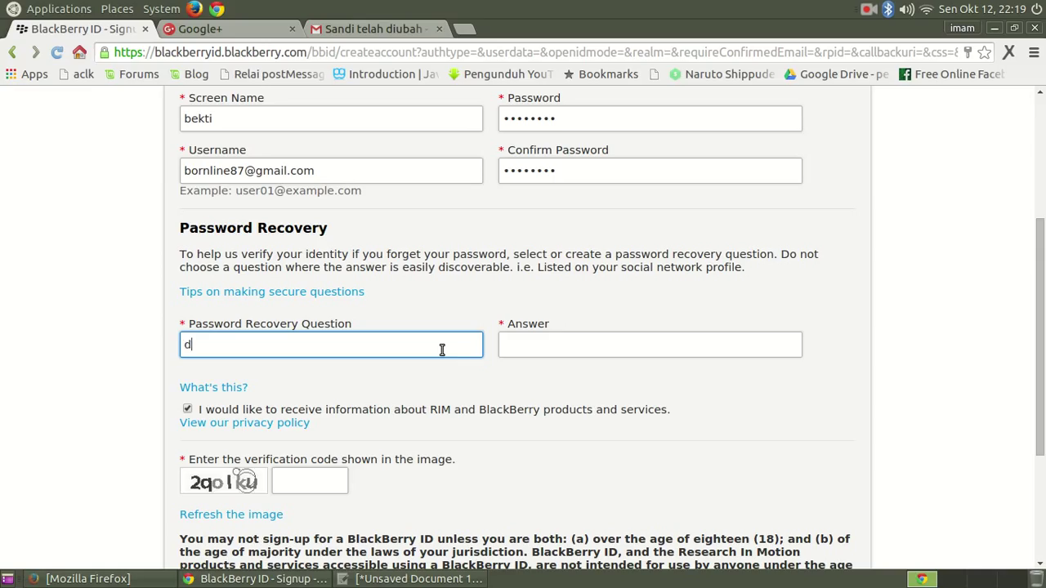
type("imana tempat tin")
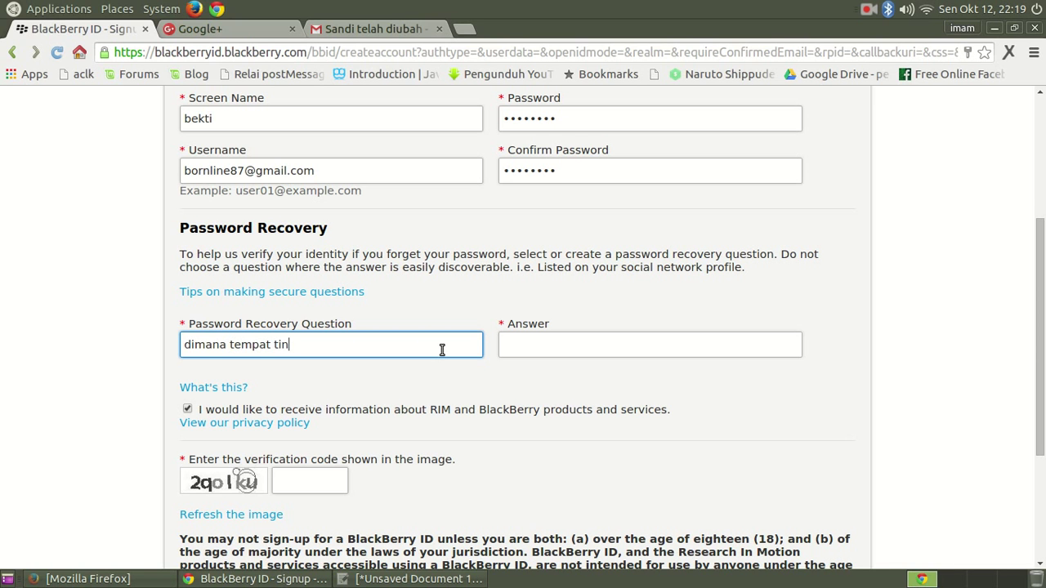
type("ggal ibumu ?")
left_click(586, 347)
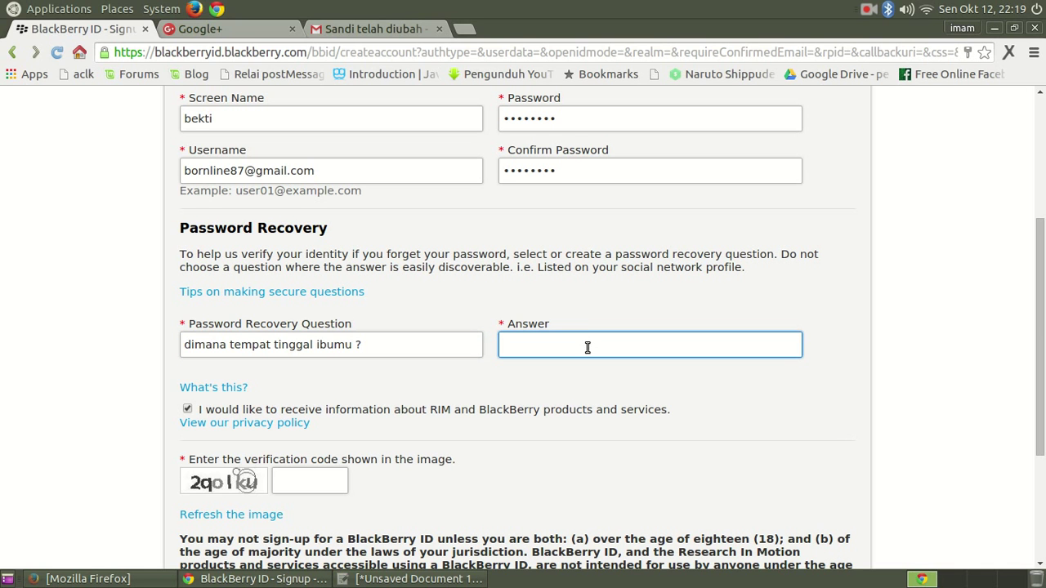
left_click(323, 484)
type("zq")
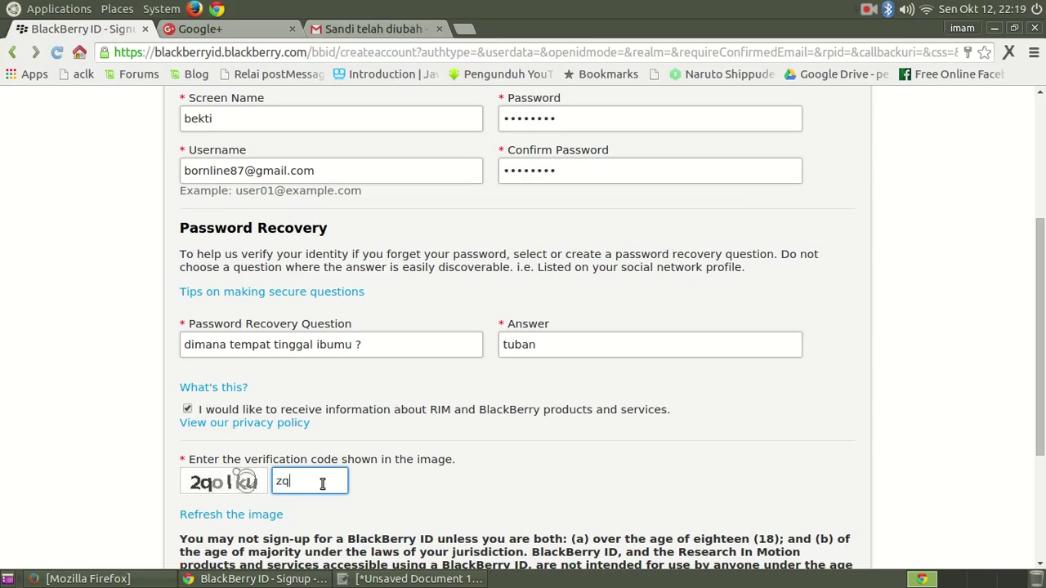
type("oi")
- Refresh the captcha image until it is readable, then enter its code in the verification field
left_click(264, 515)
scroll(264, 518, "down", 5)
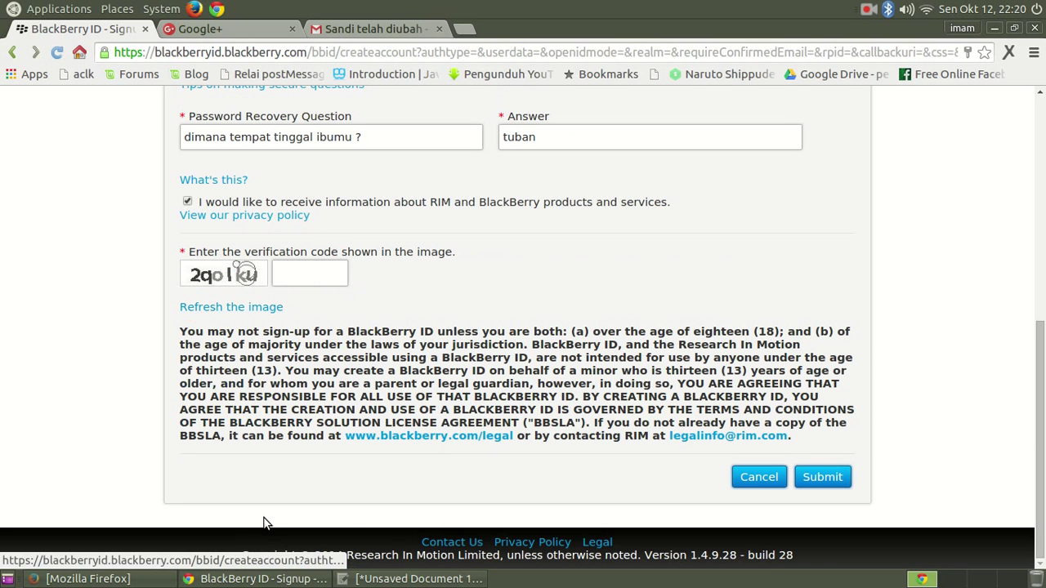
left_click(258, 312)
left_click(313, 276)
type("u")
key("BackSpace")
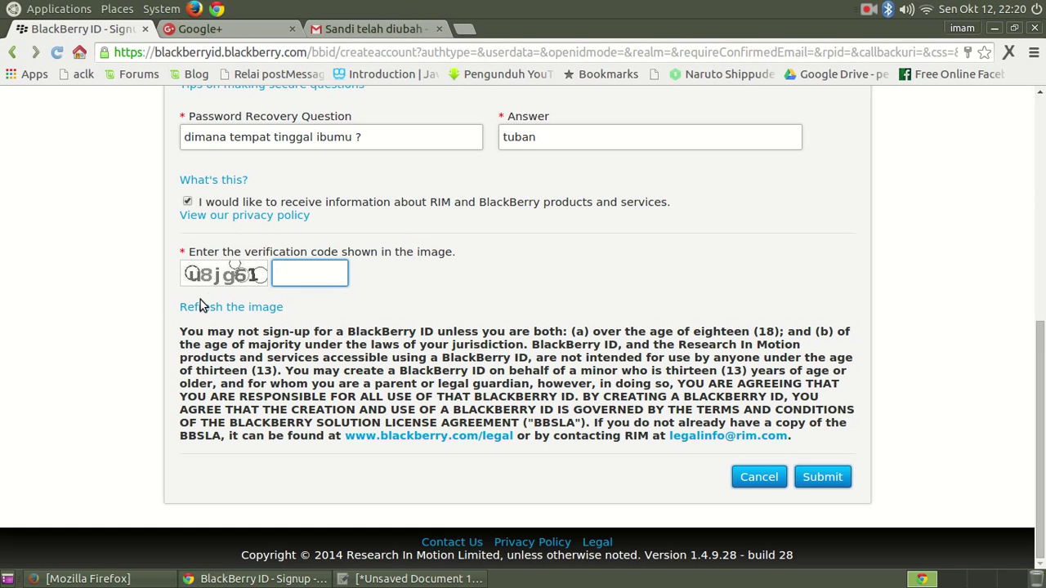
left_click(207, 307)
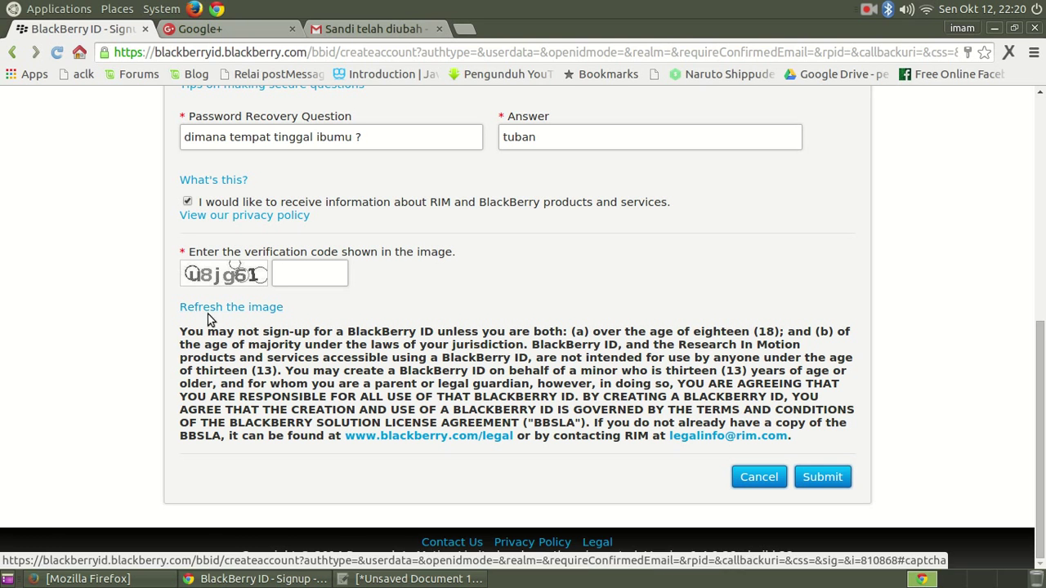
left_click(300, 277)
type("fw")
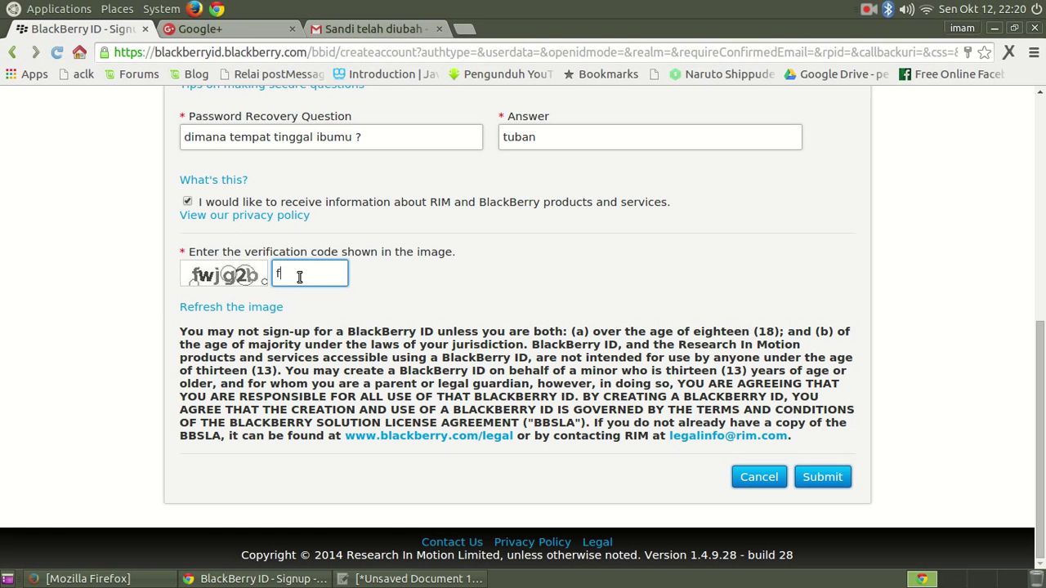
type("jg2b")
- Submit the sign-up form, let Chrome save the password, and dismiss the account-created notice
left_click(813, 478)
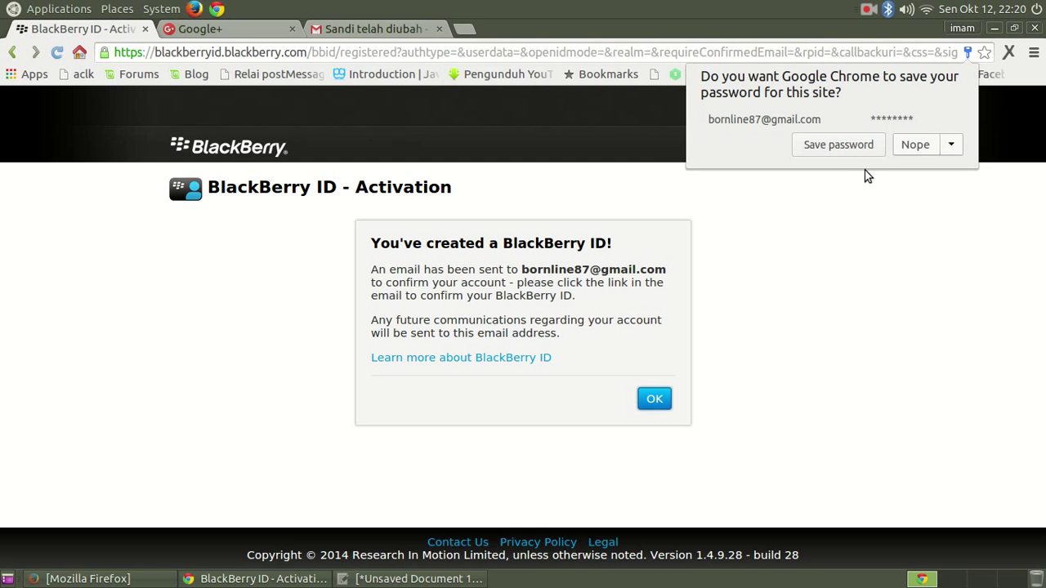
left_click(833, 144)
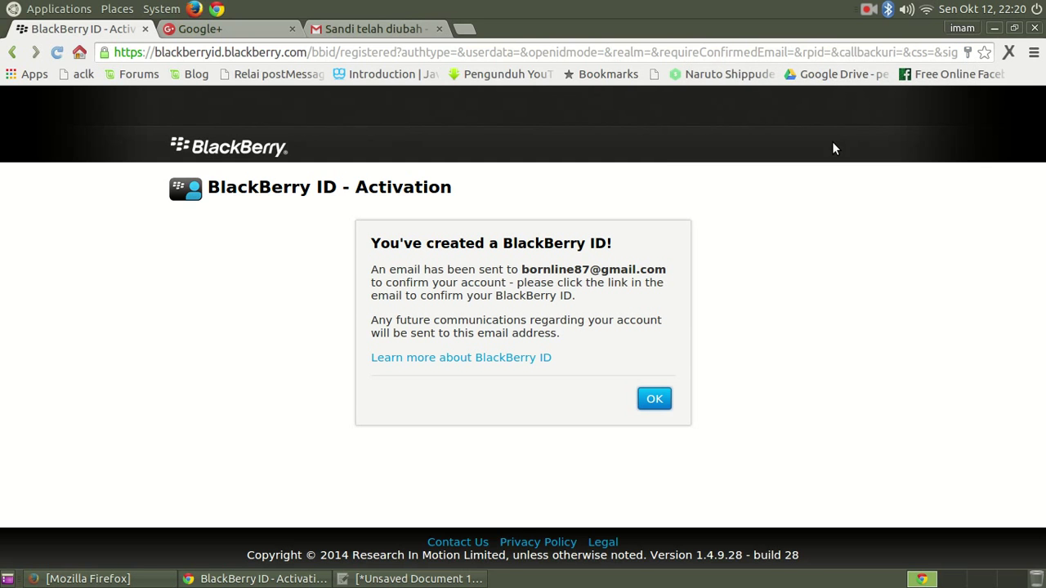
left_click(658, 400)
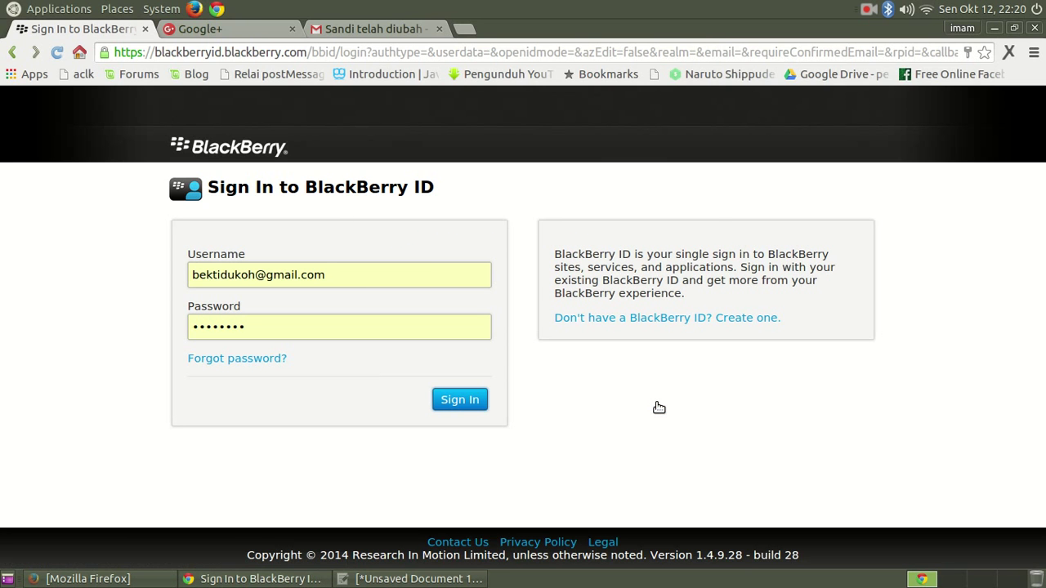
- Replace the prefilled sign-in username with the new Gmail address and retype the account password
left_click(420, 271)
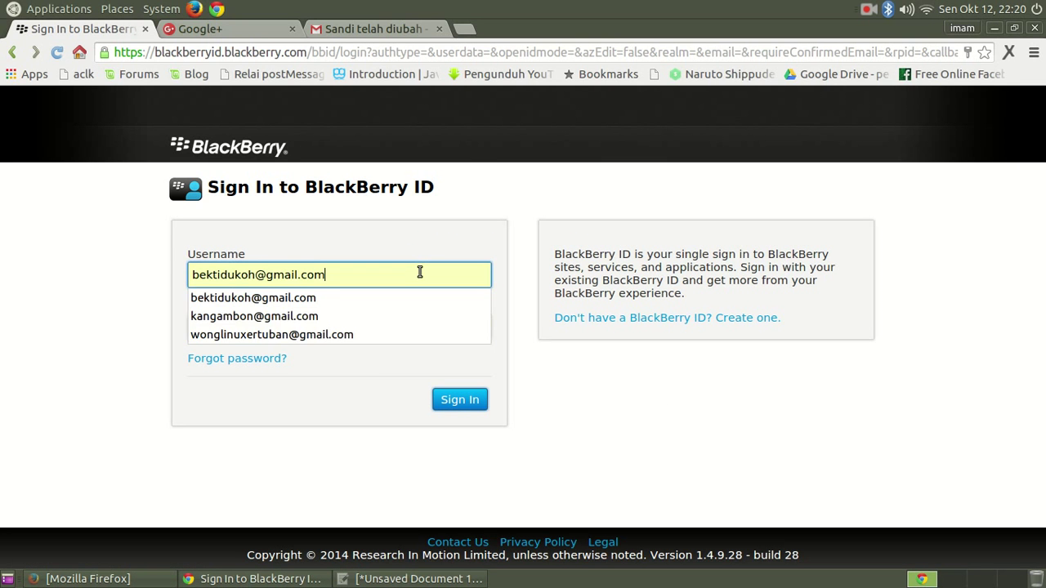
key("ctrl+a")
key("BackSpace")
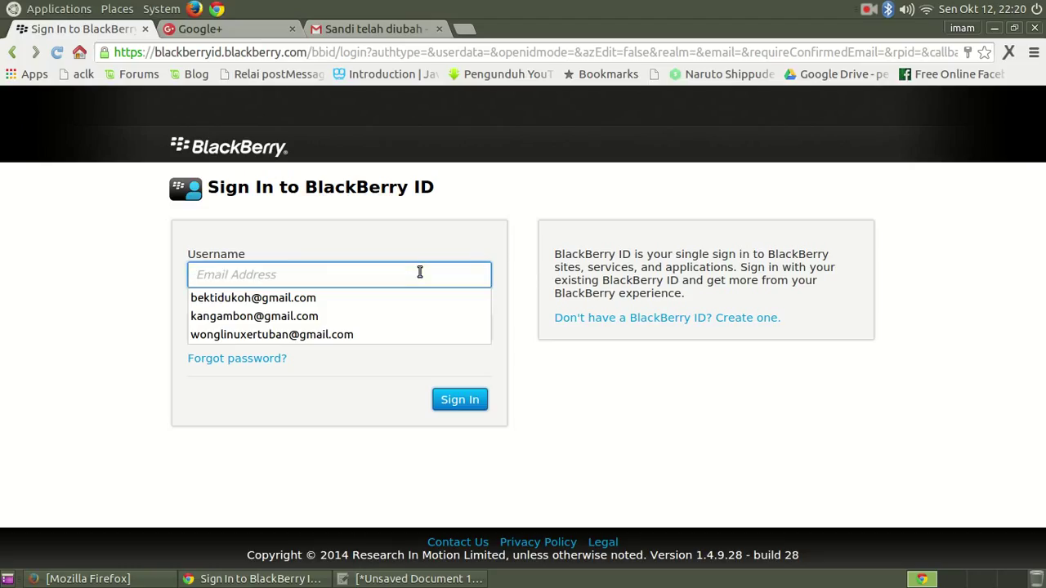
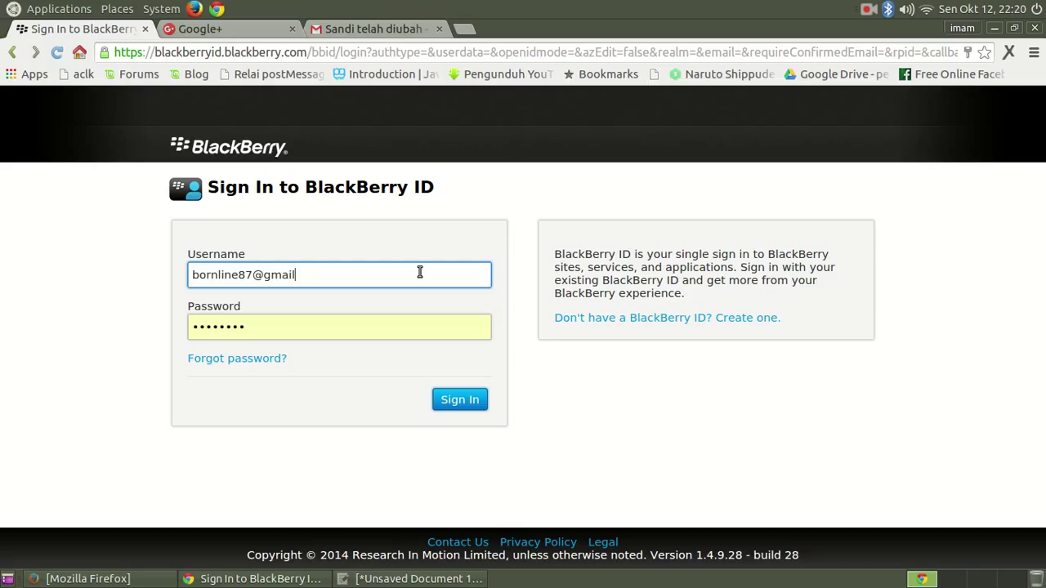
left_click(299, 327)
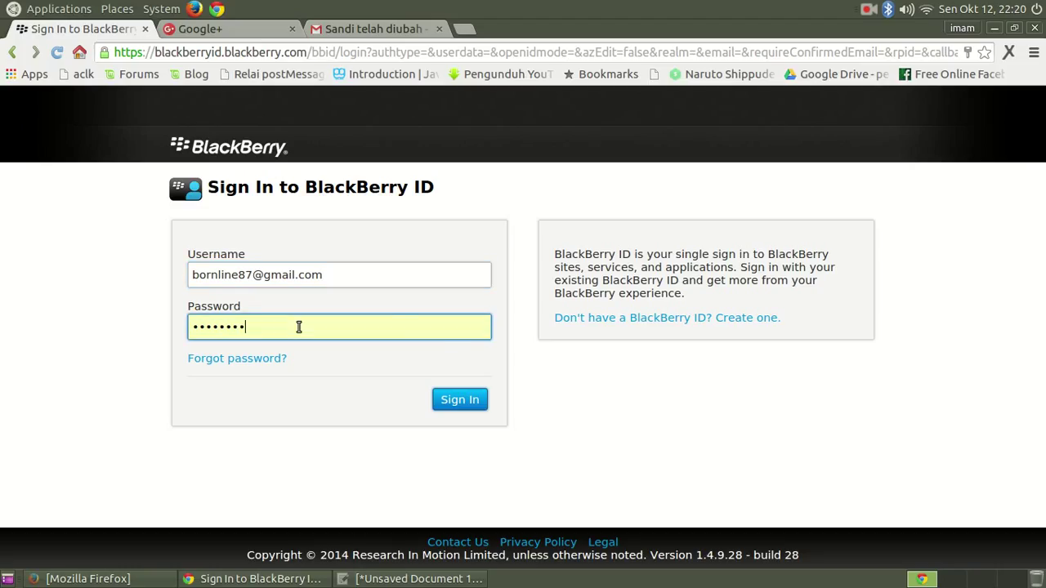
key("ctrl+a")
key("BackSpace")
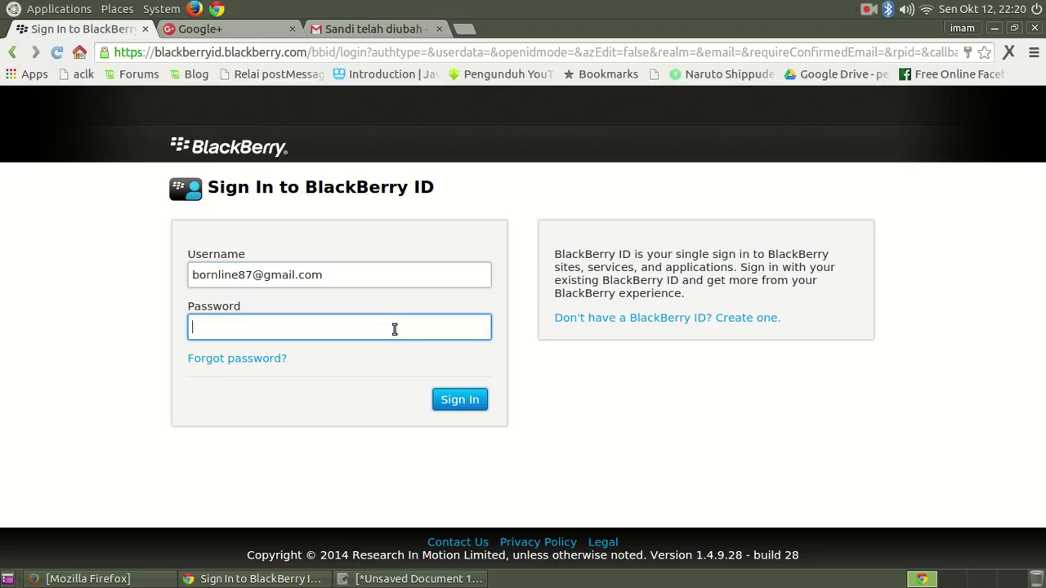
type("••••••••")
- Sign in, save the password, and request a confirmation email from the Details page
left_click(472, 400)
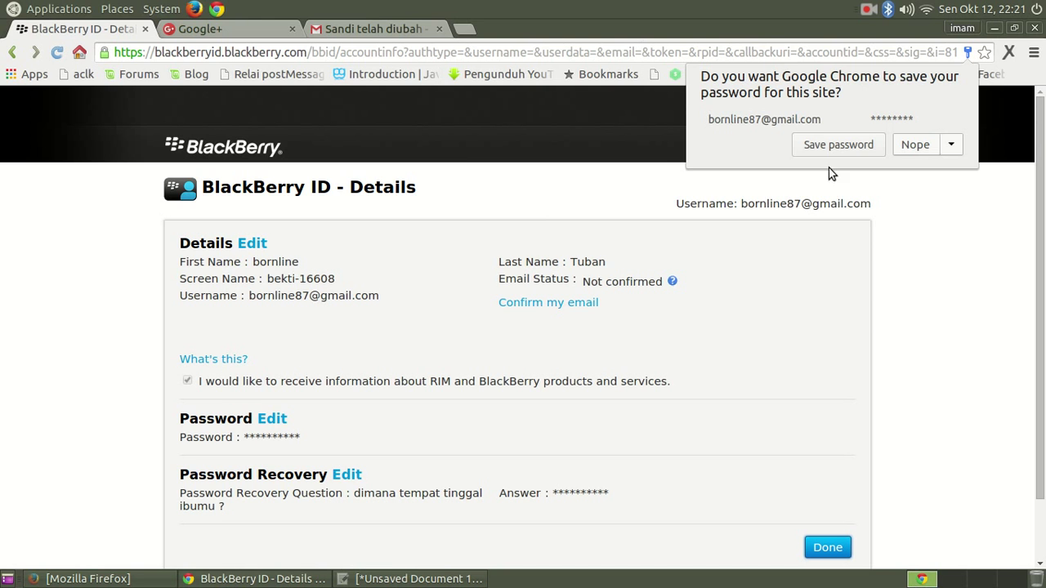
left_click(836, 147)
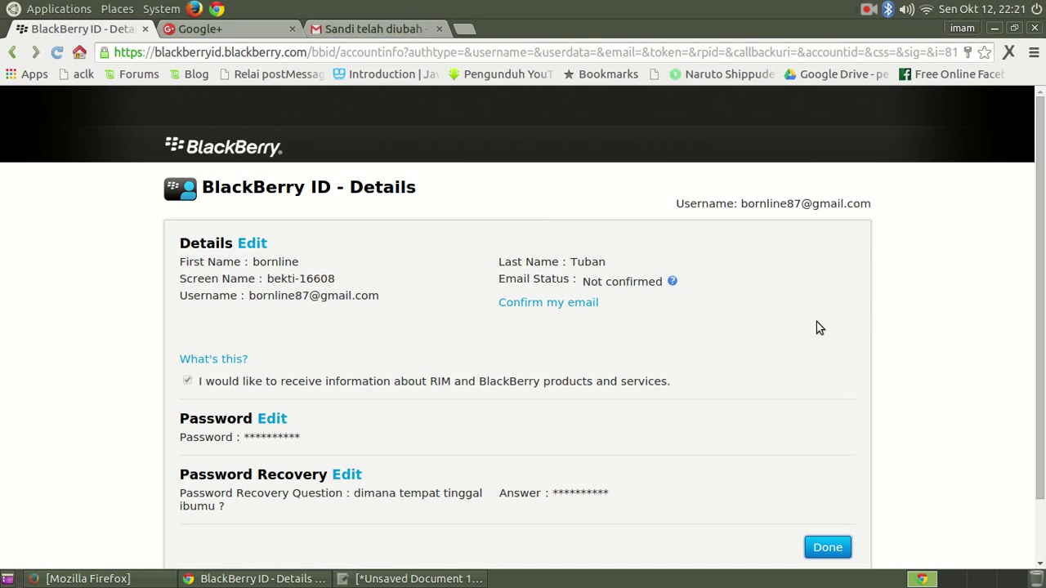
scroll(819, 327, "down", 1)
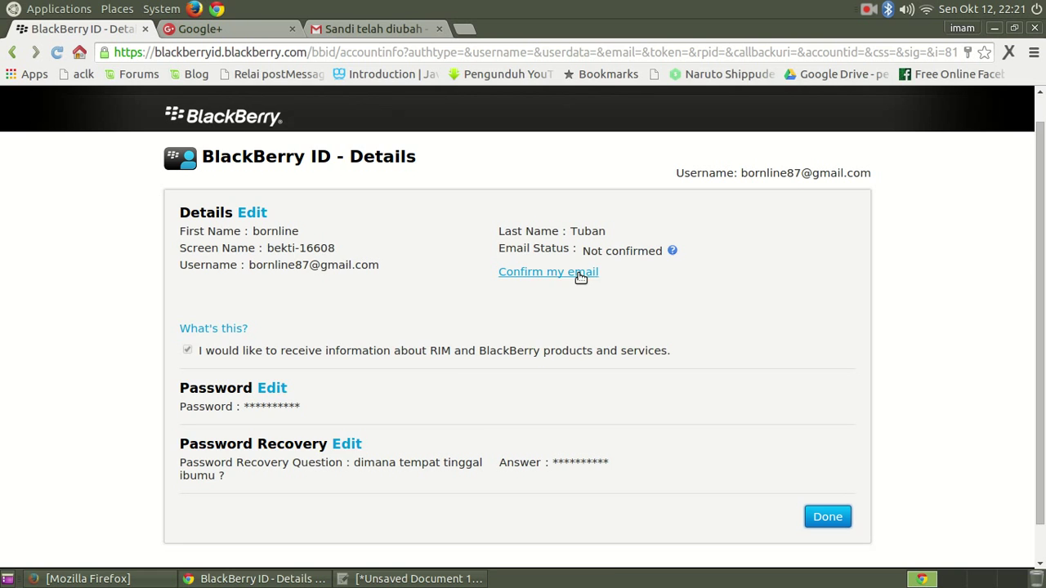
left_click(578, 273)
left_click(630, 418)
left_click(341, 32)
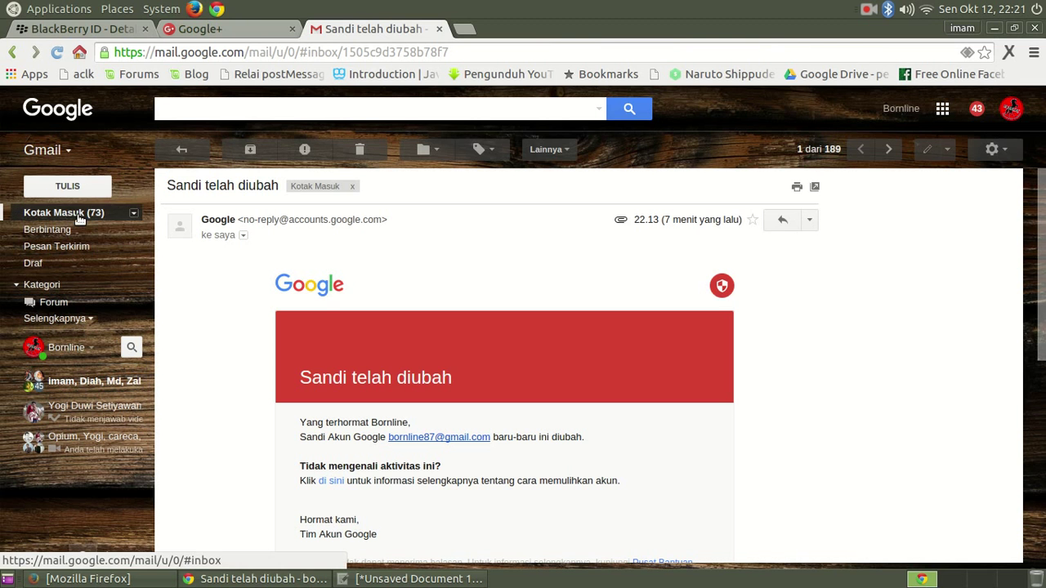
- From the Gmail inbox, open 'Confirm your BlackBerry ID email address' and follow its confirmation link
left_click(97, 215)
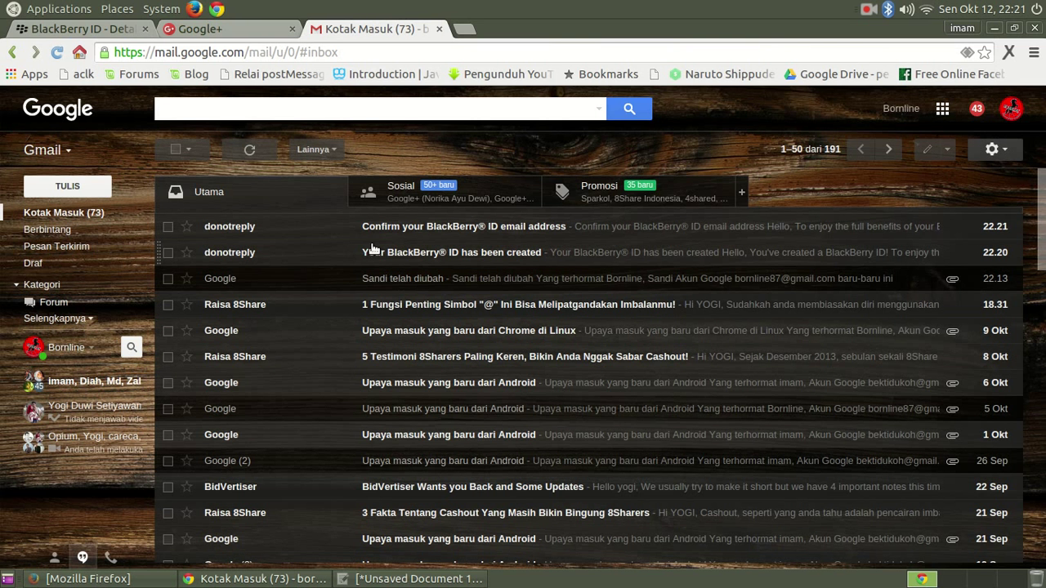
left_click(493, 229)
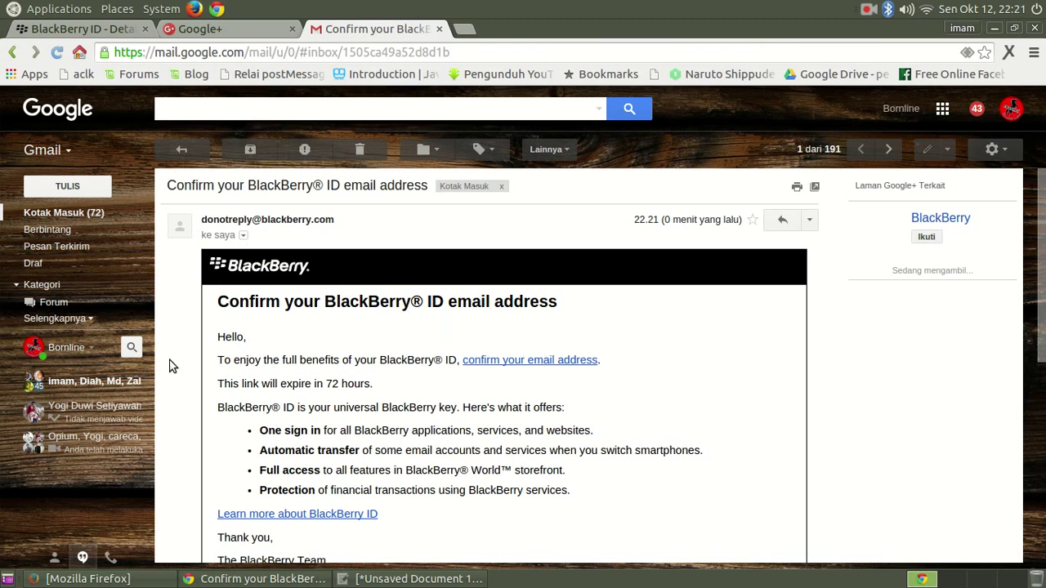
scroll(747, 320, "down", 1)
scroll(746, 326, "down", 2)
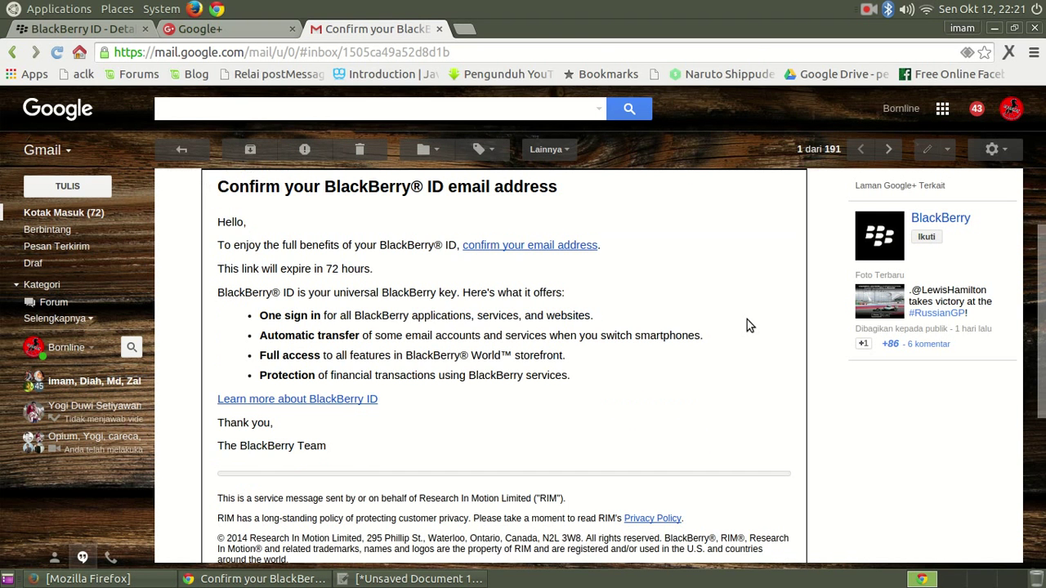
left_click(561, 247)
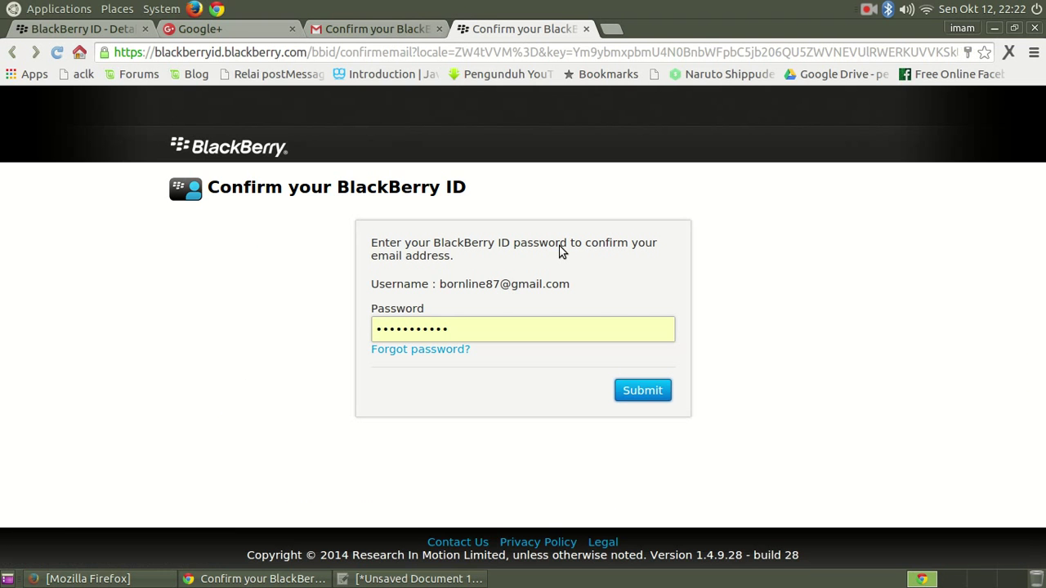
- Confirm the email by resubmitting with the correct password, then open 'Learn what you can do with your BlackBerry ID'
left_click(643, 392)
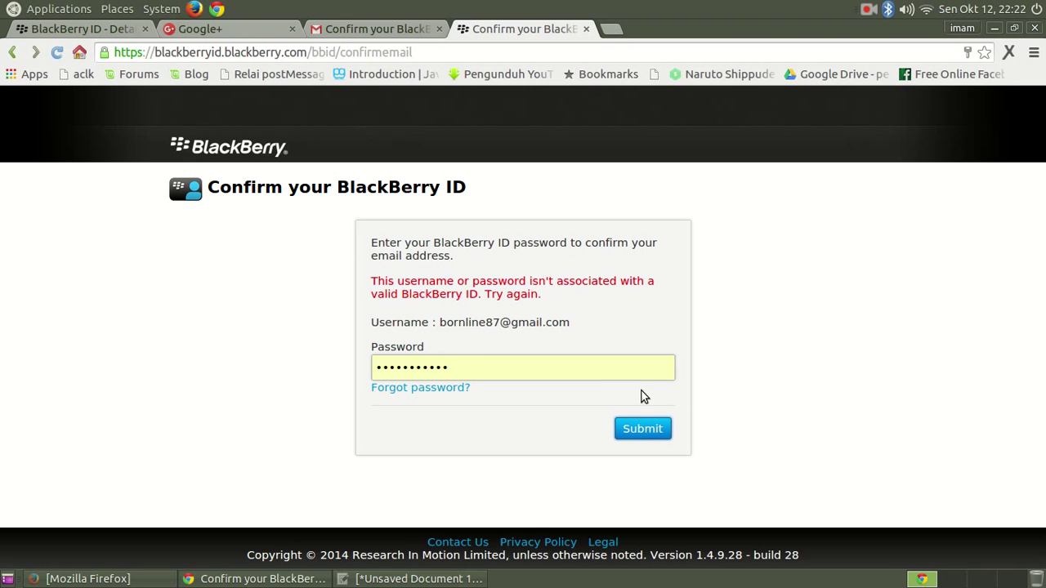
left_click(509, 365)
key("ctrl+a")
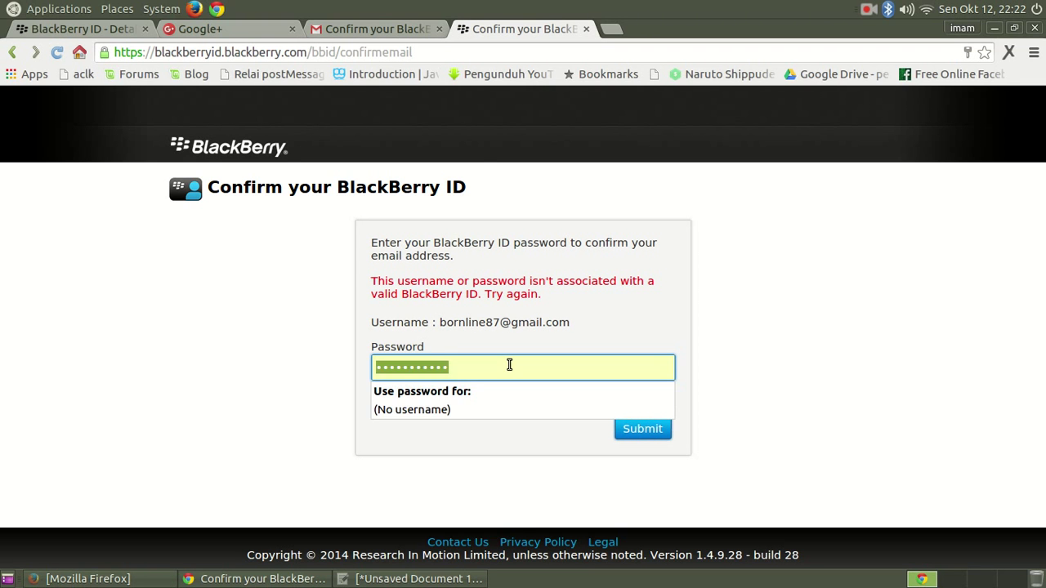
key("BackSpace")
type("•")
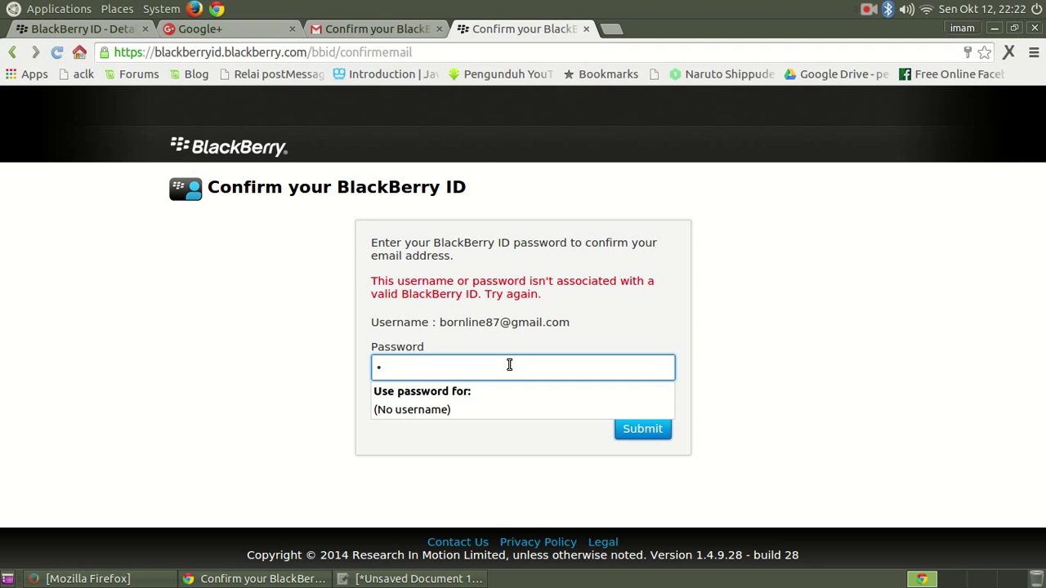
type("•••••••")
left_click(650, 433)
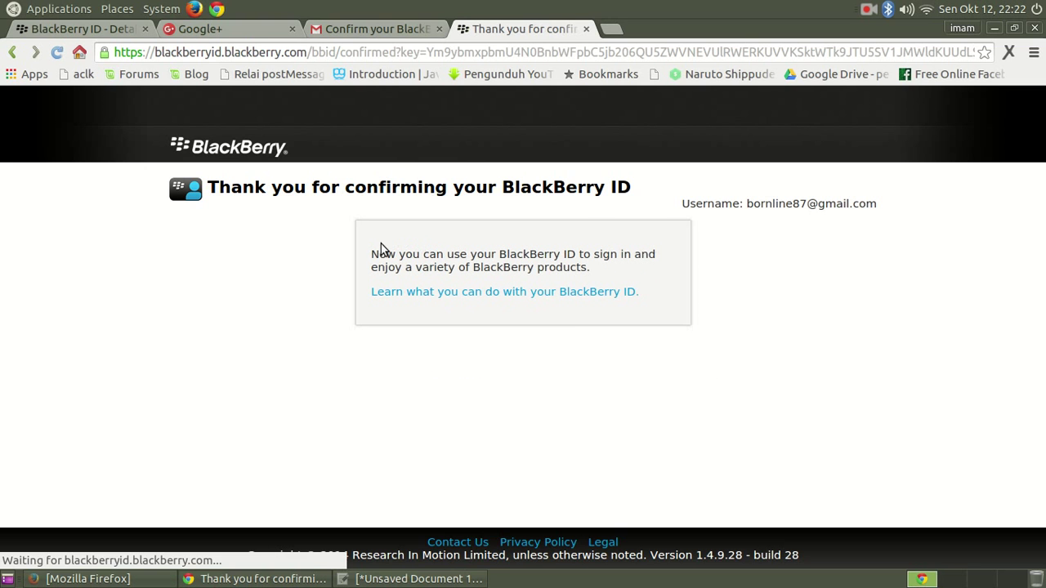
left_click(570, 296)
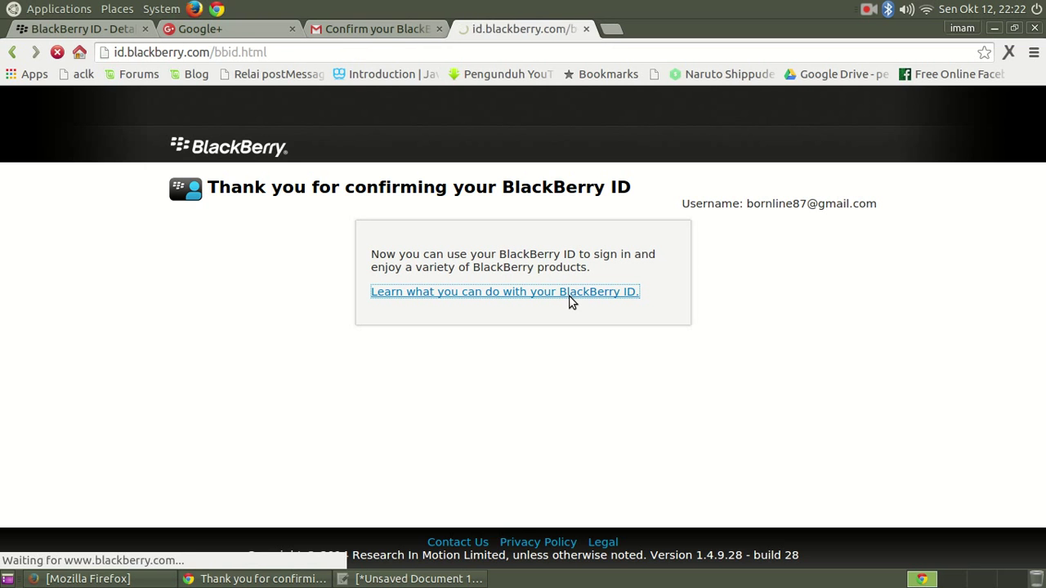